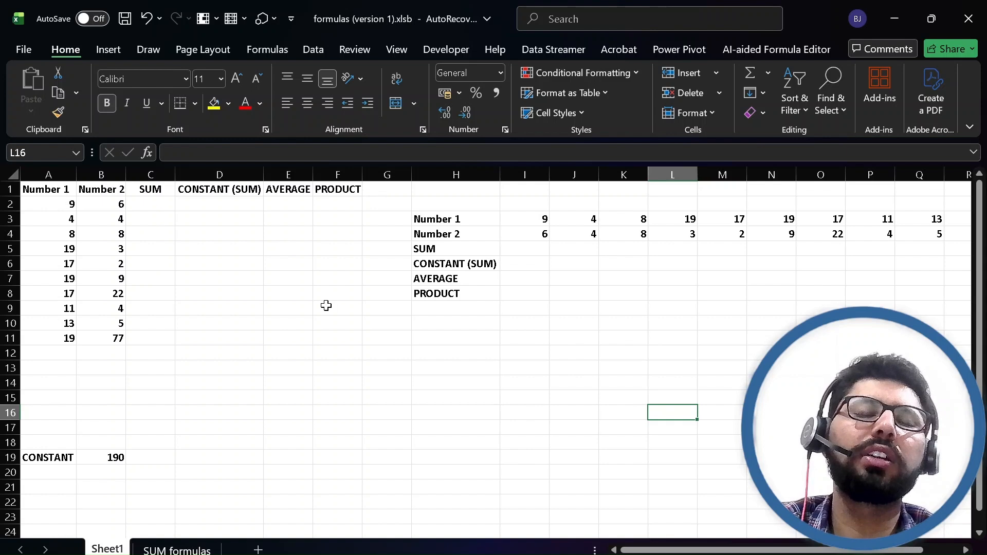
Add the first row's two numbers in cell C2 with the formula =A2+B2.
double_click(158, 203)
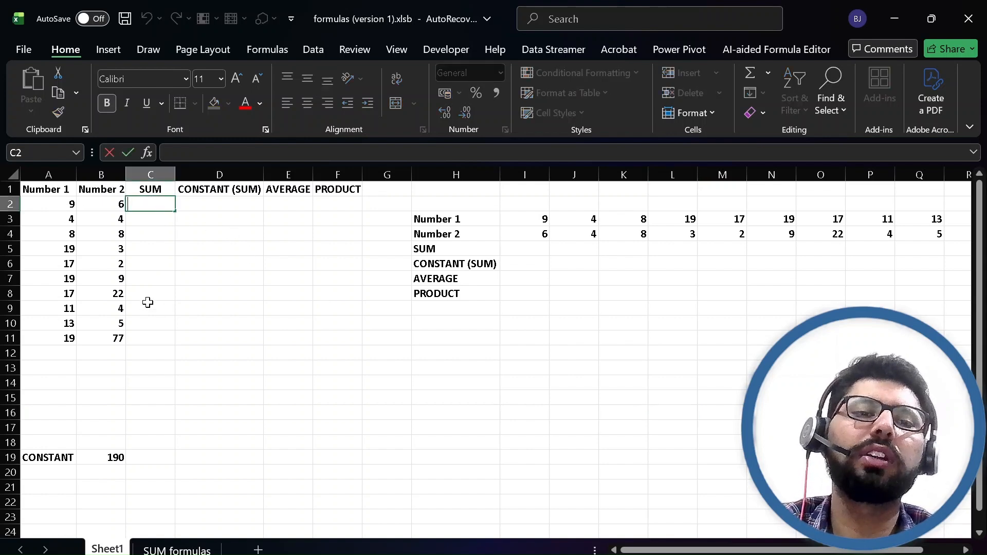
key("Escape")
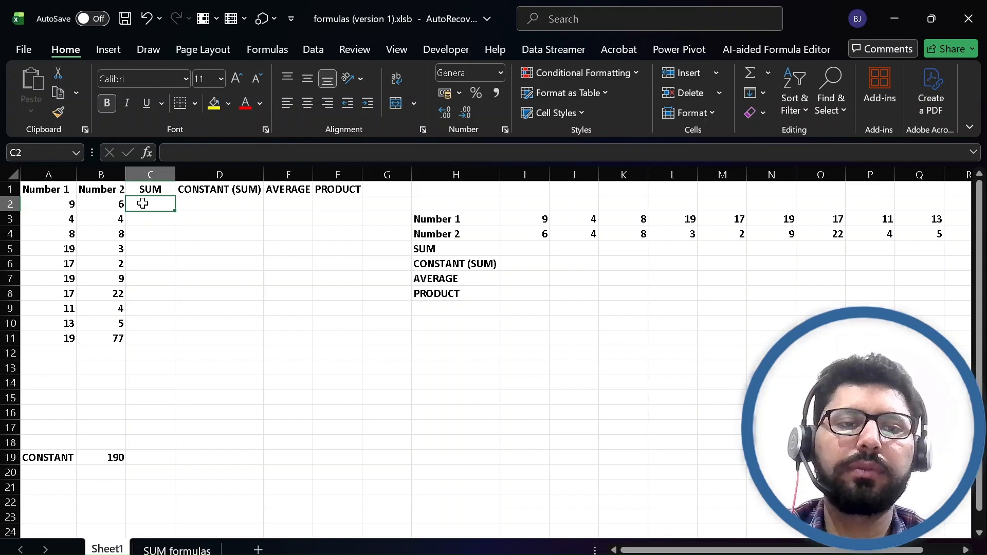
type("=")
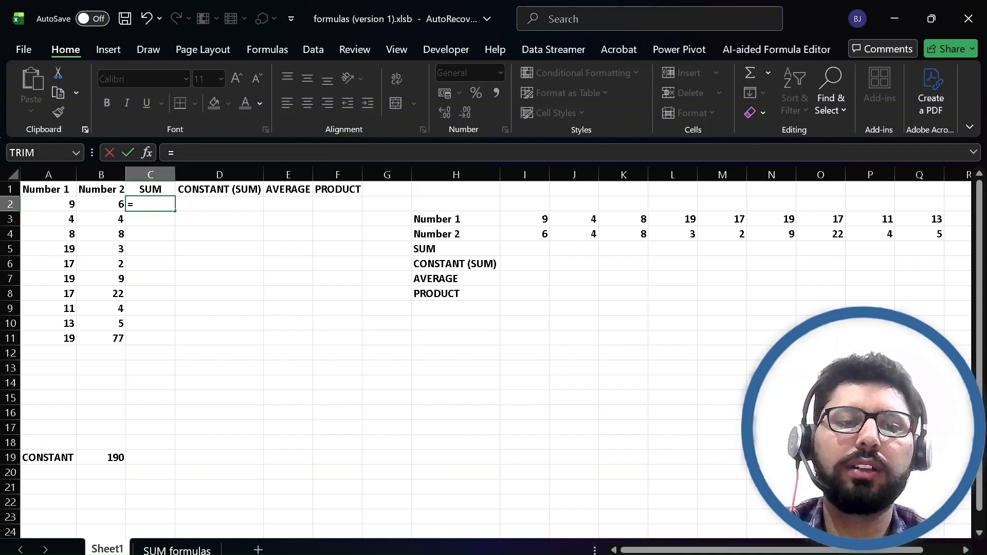
left_click(41, 204)
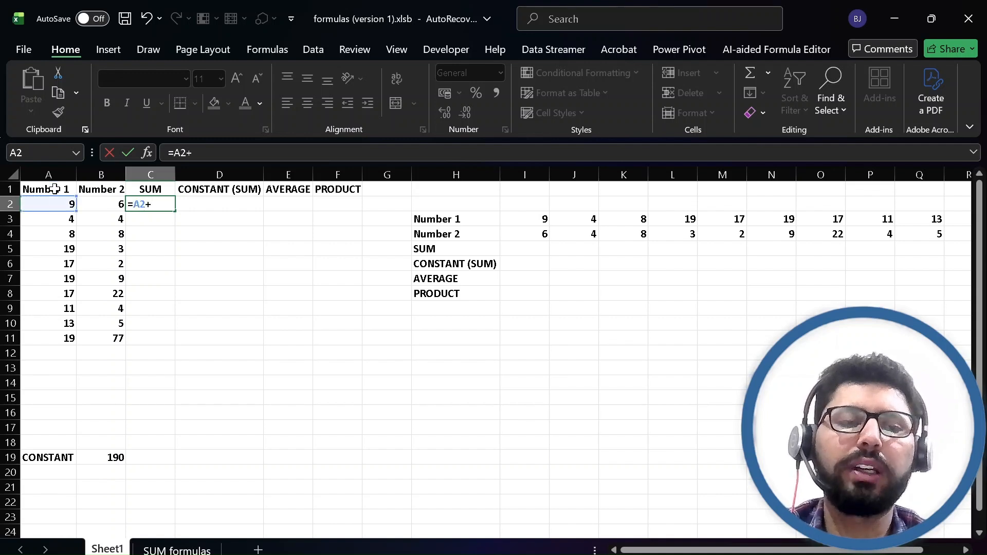
left_click(105, 206)
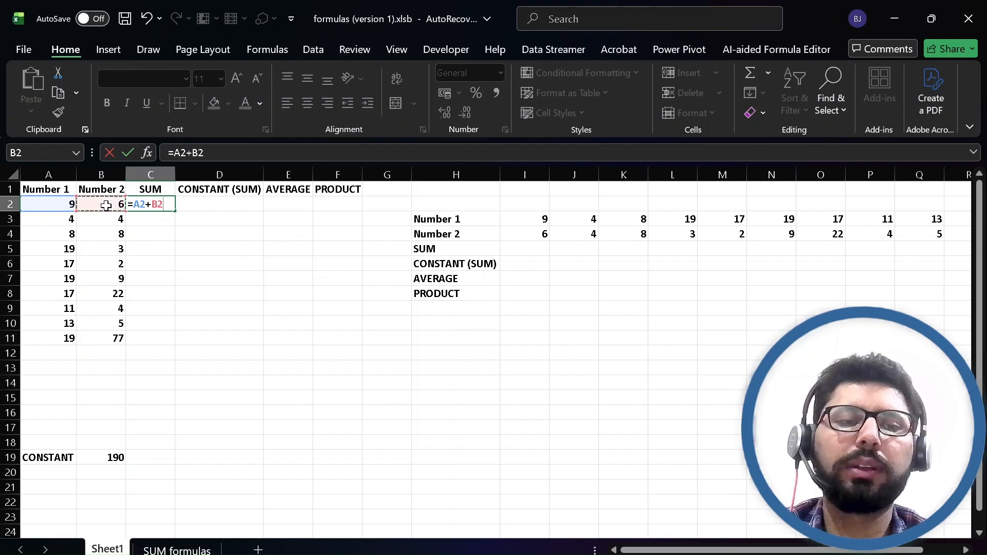
key("Return")
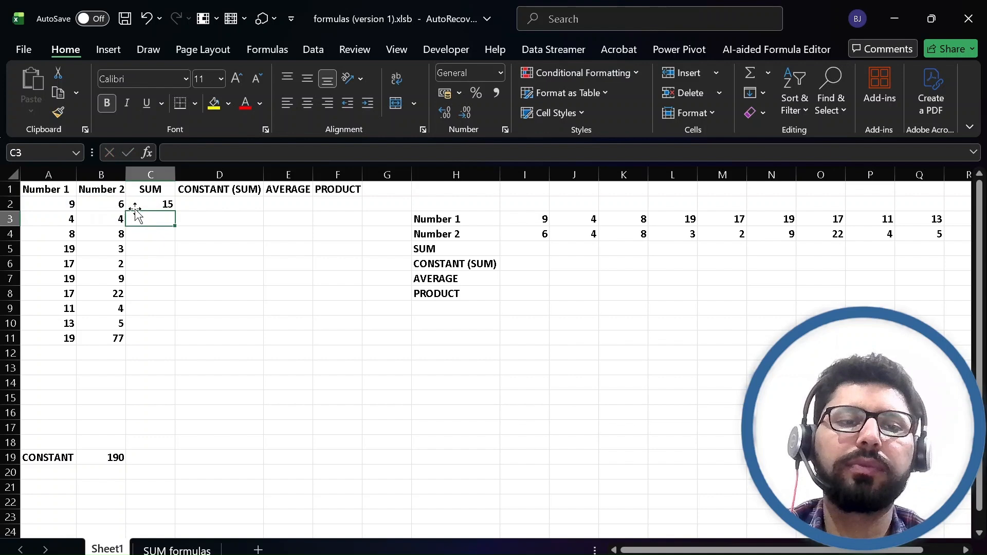
Replace the addition formula in cell C2 with the function =SUM(A2,B2).
double_click(150, 206)
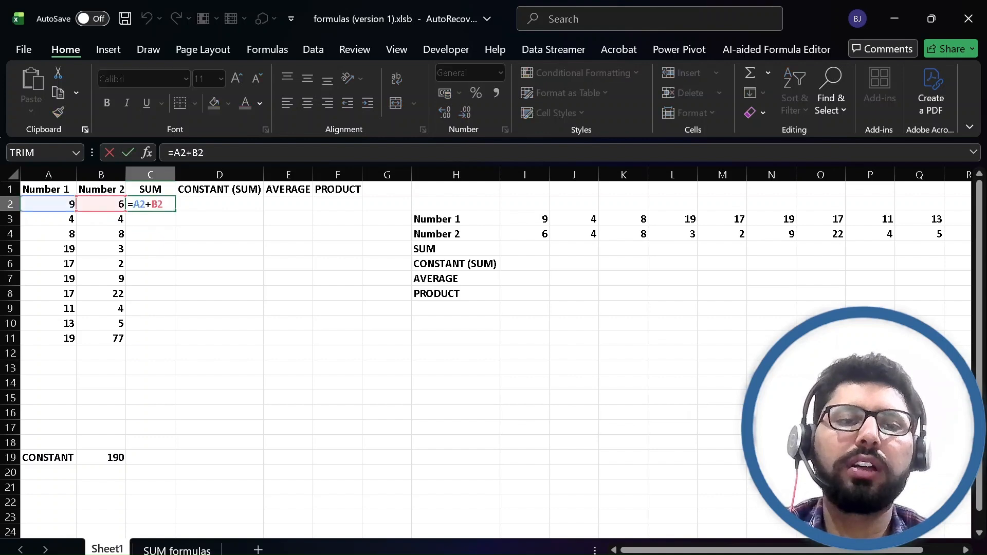
left_click_drag(164, 204, 133, 205)
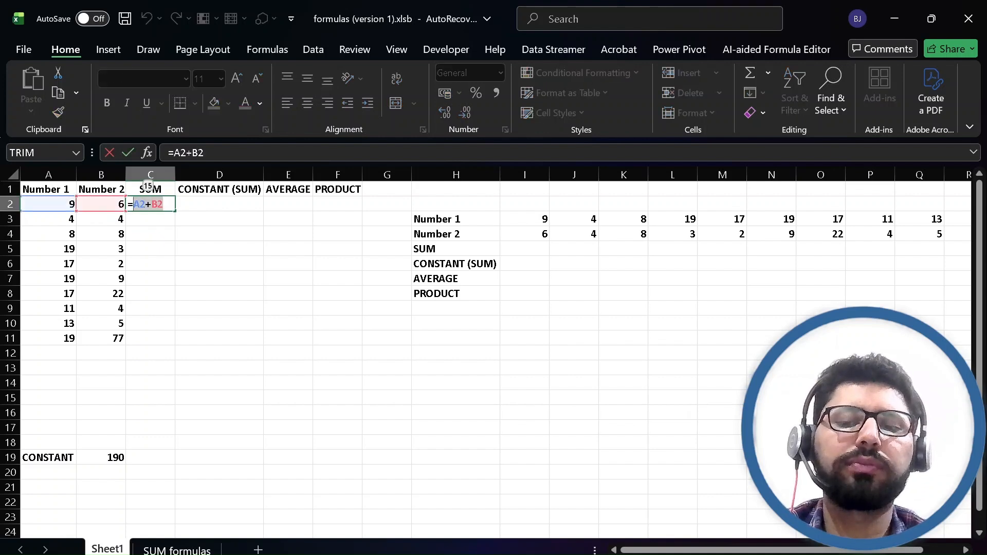
type("SUM")
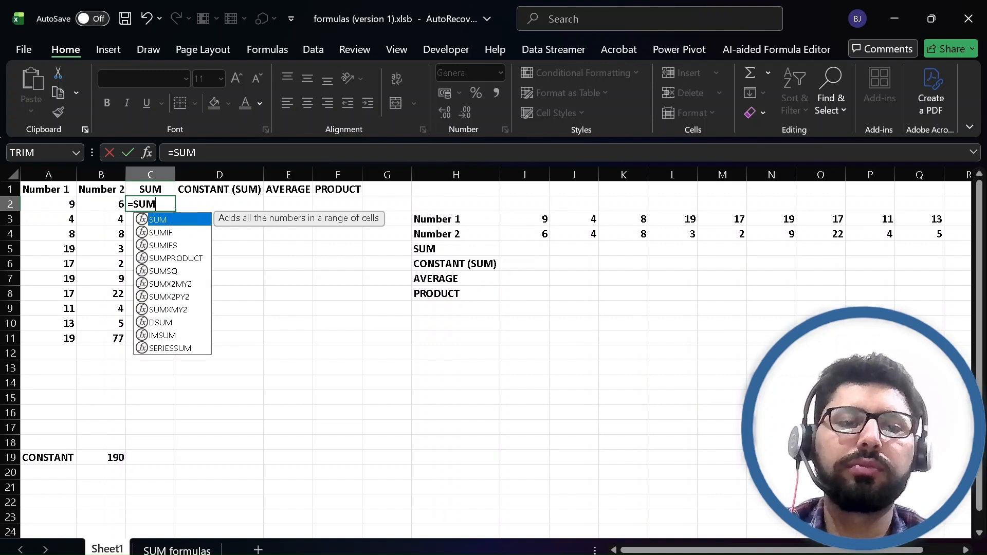
type("(")
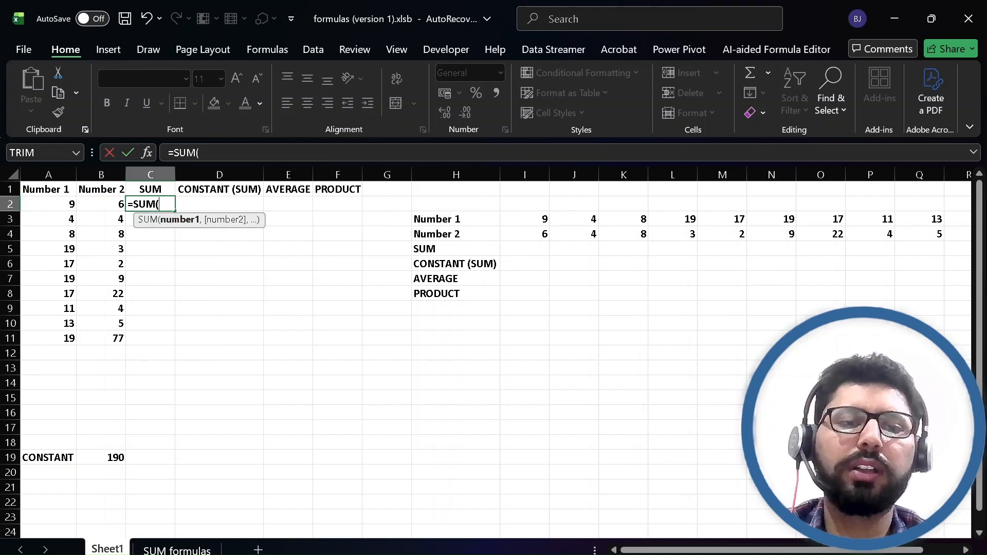
left_click(54, 201)
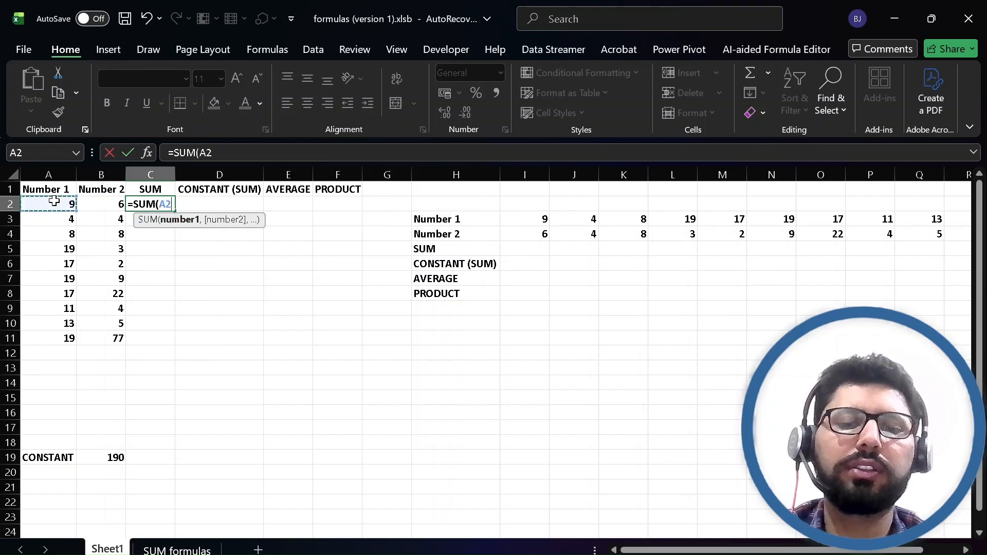
type(",")
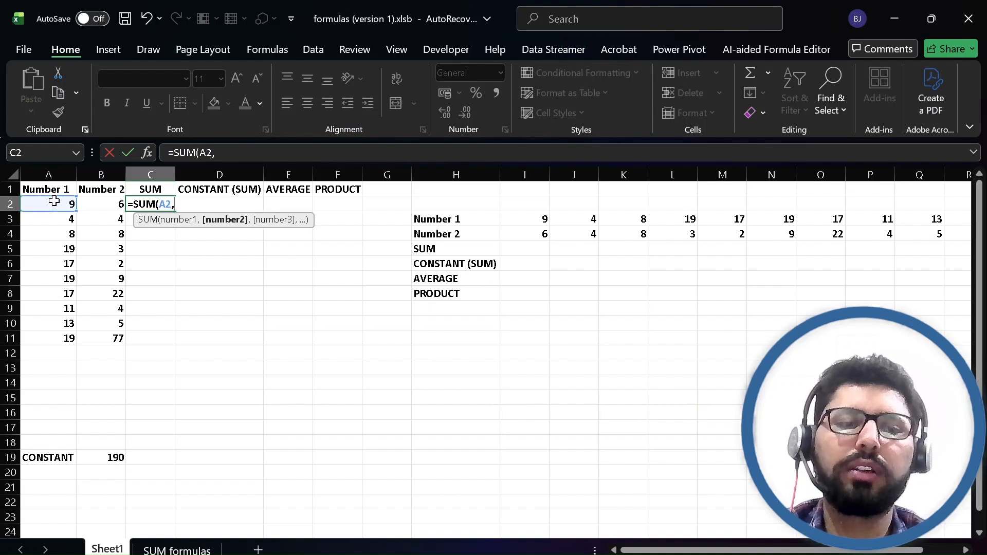
left_click(93, 202)
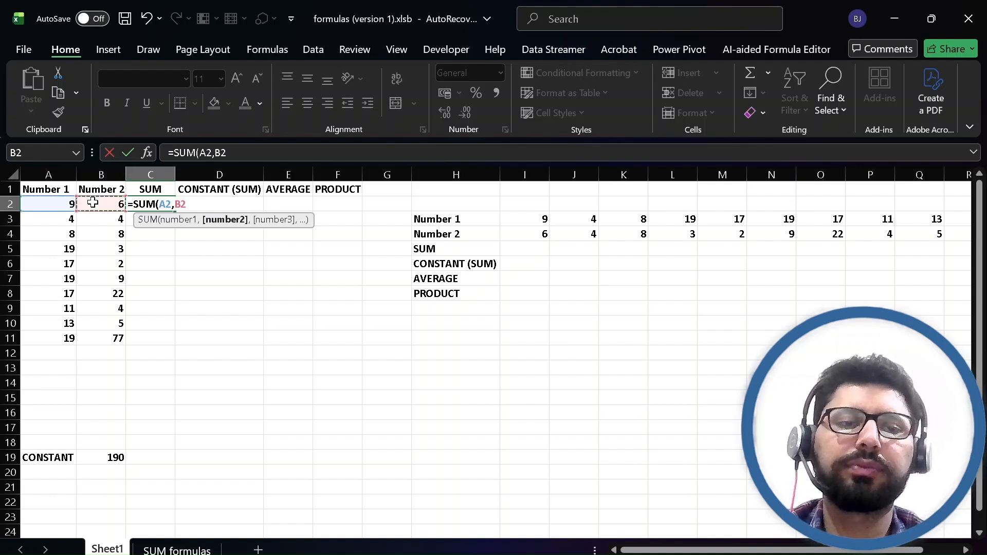
key("Return")
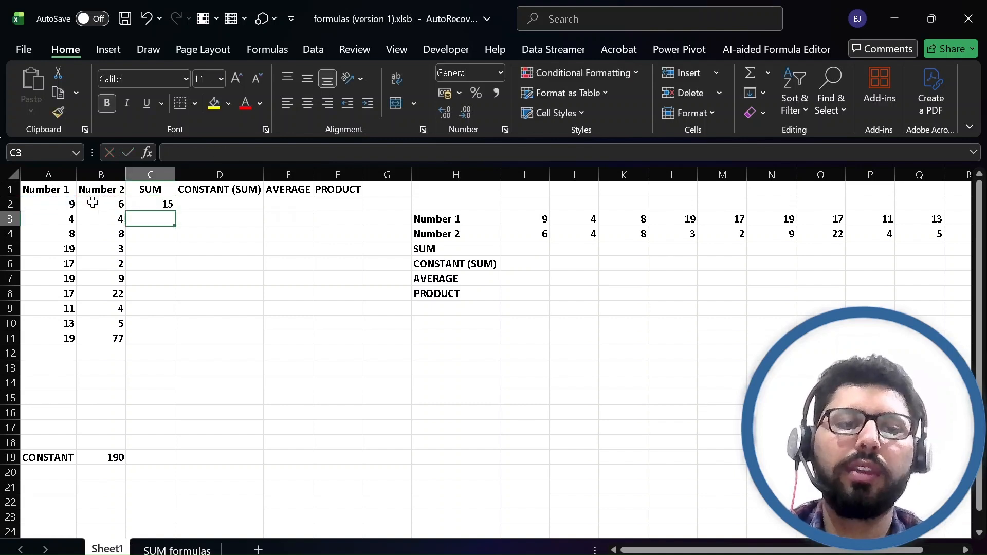
Fill the SUM formula from C2 down the column through C11.
left_click(146, 204)
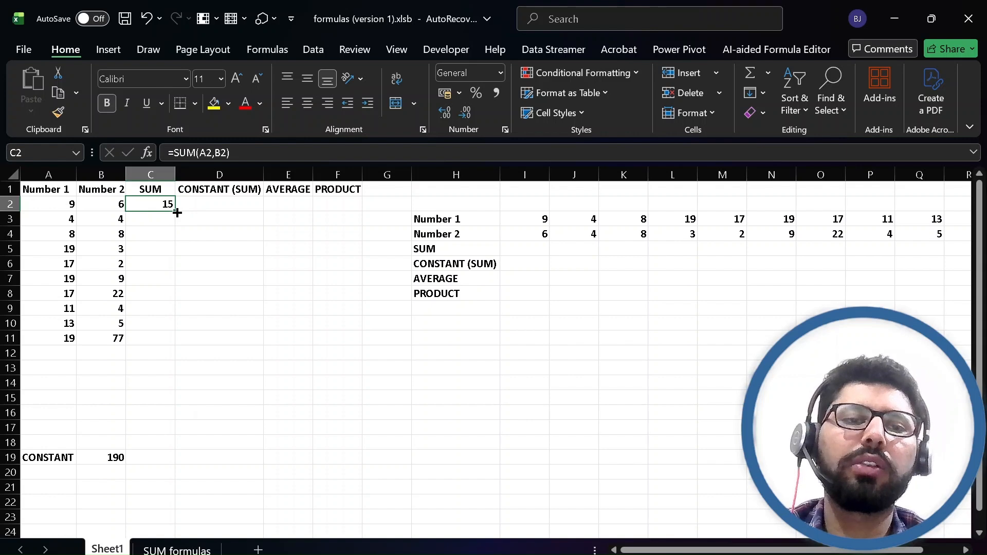
left_click_drag(177, 214, 173, 342)
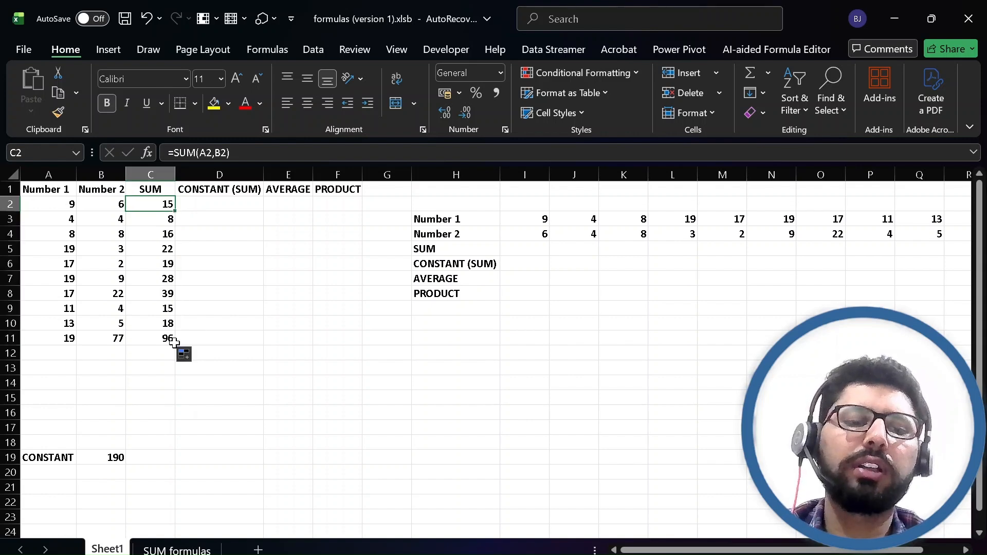
key("ctrl+z")
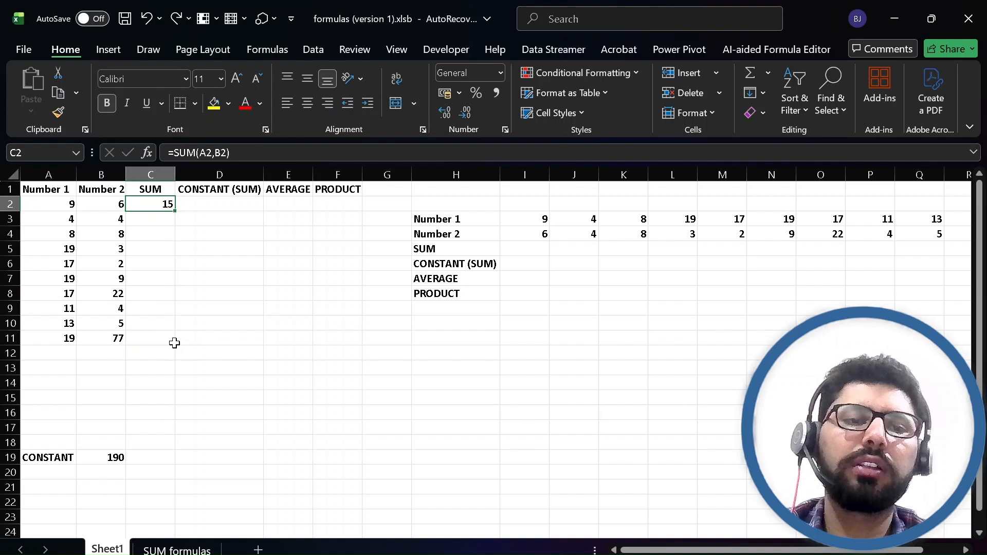
double_click(178, 213)
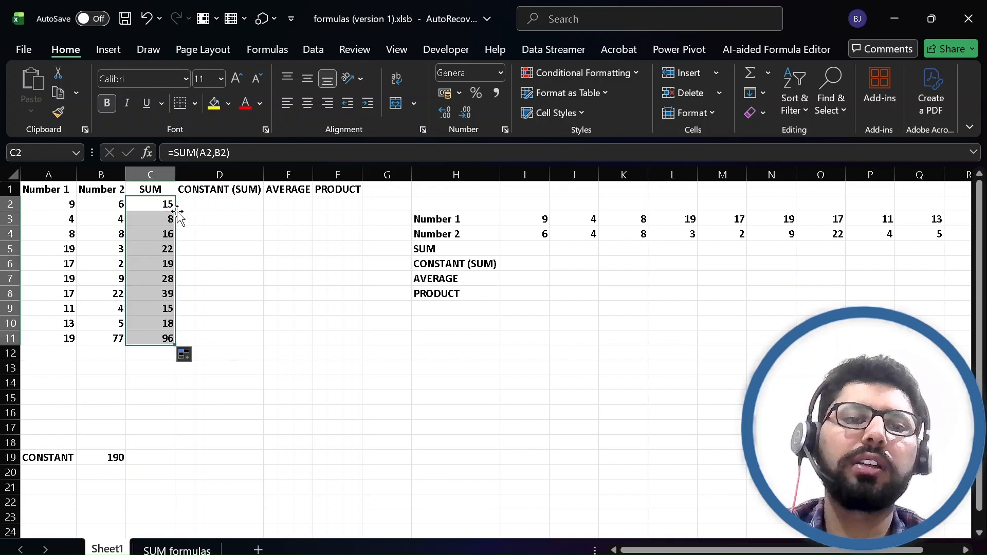
Examine inputs A2 and B2 and the constant in B19, and compare the cell references in the SUM formulas of C2 to C4.
left_click(236, 207)
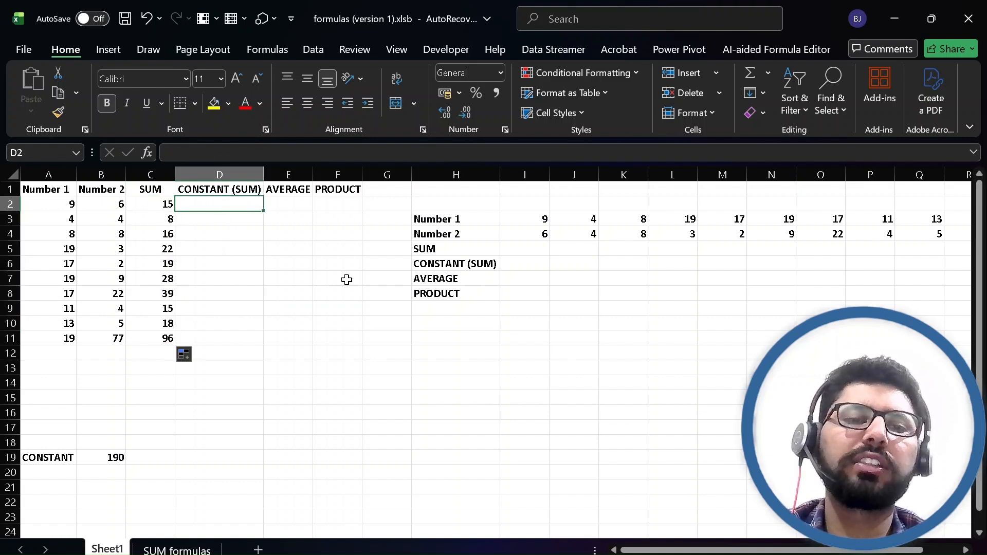
left_click(49, 205)
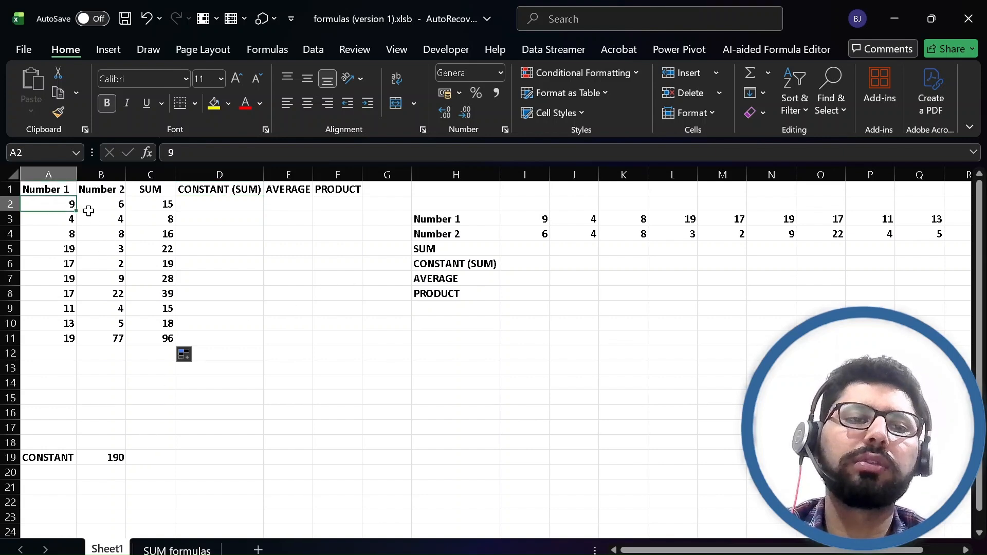
left_click(115, 205)
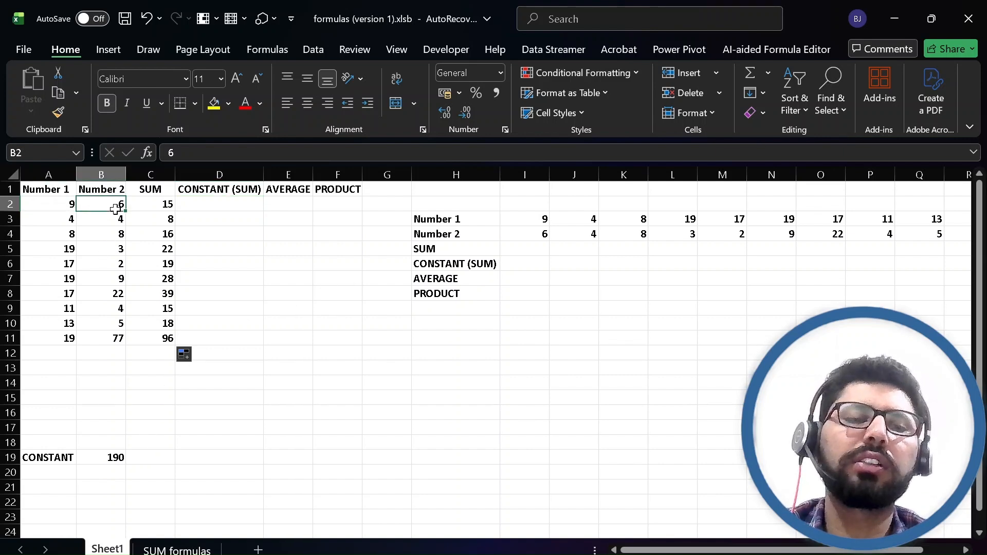
left_click(99, 464)
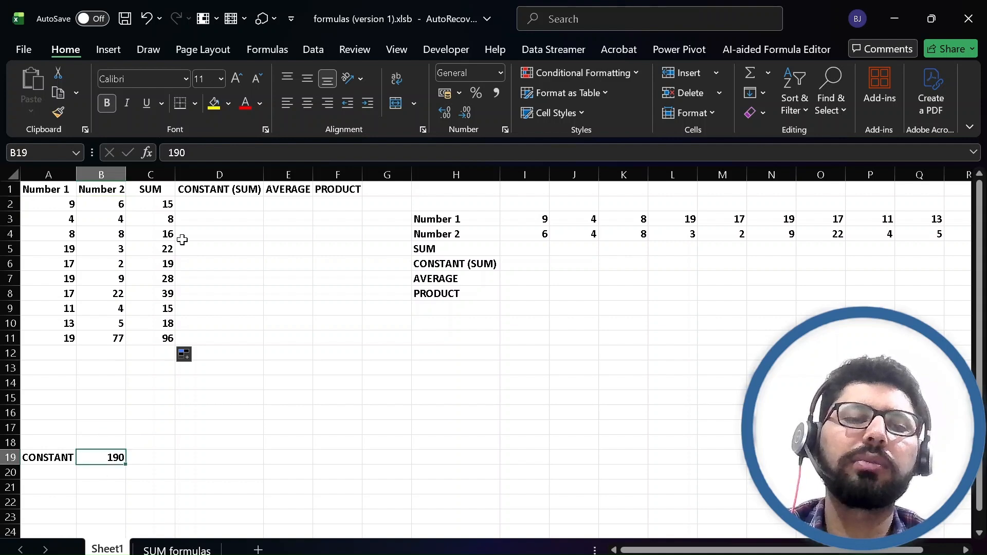
left_click(217, 203)
double_click(216, 203)
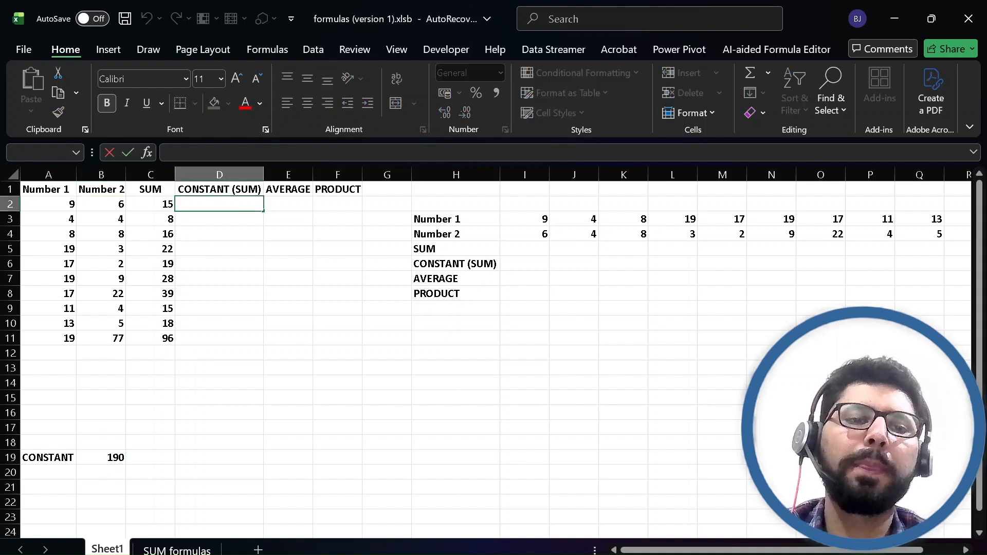
left_click(169, 220)
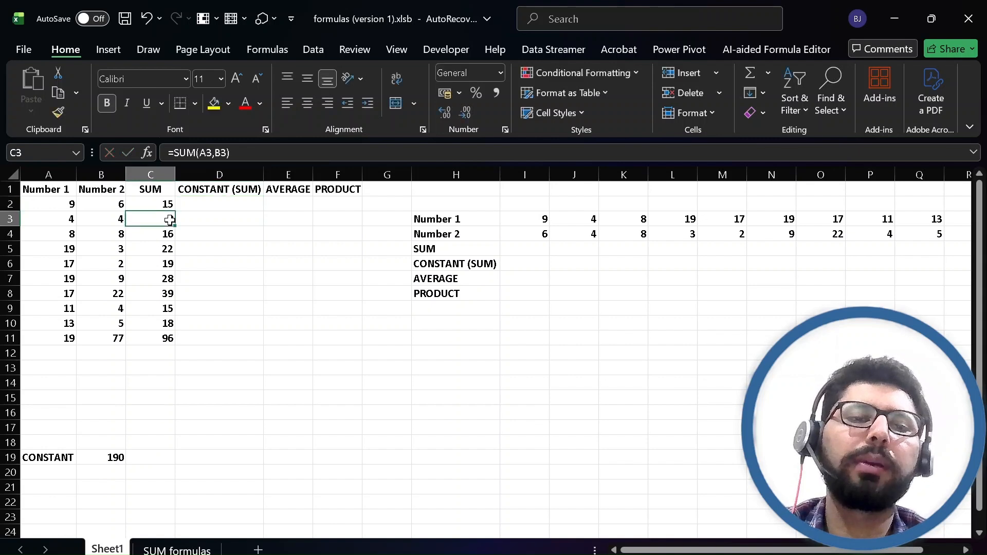
left_click(155, 204)
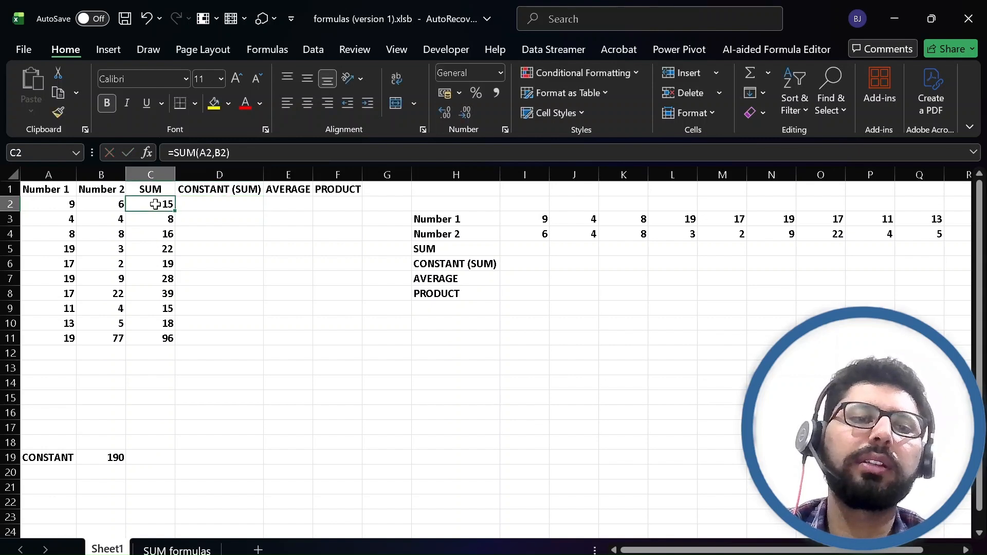
left_click(149, 219)
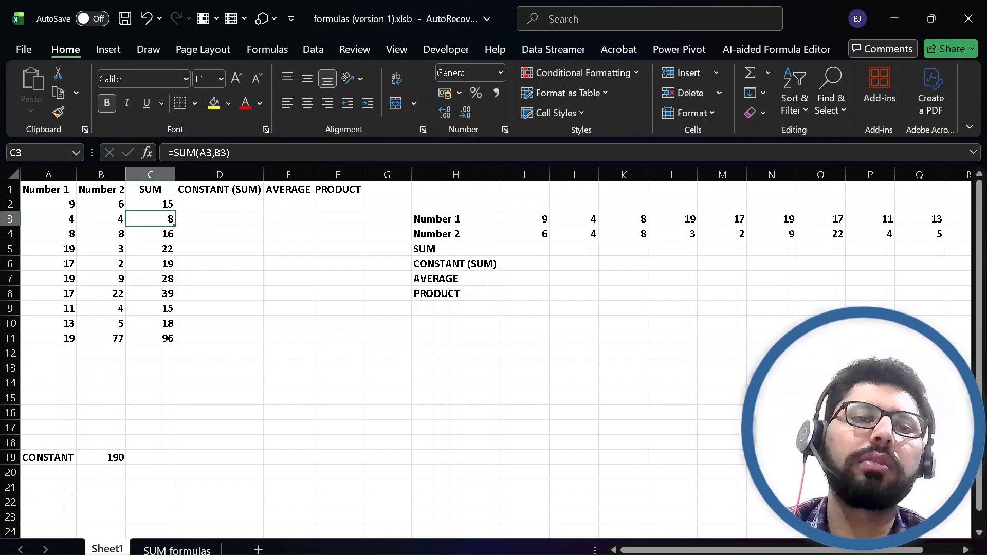
left_click(164, 236)
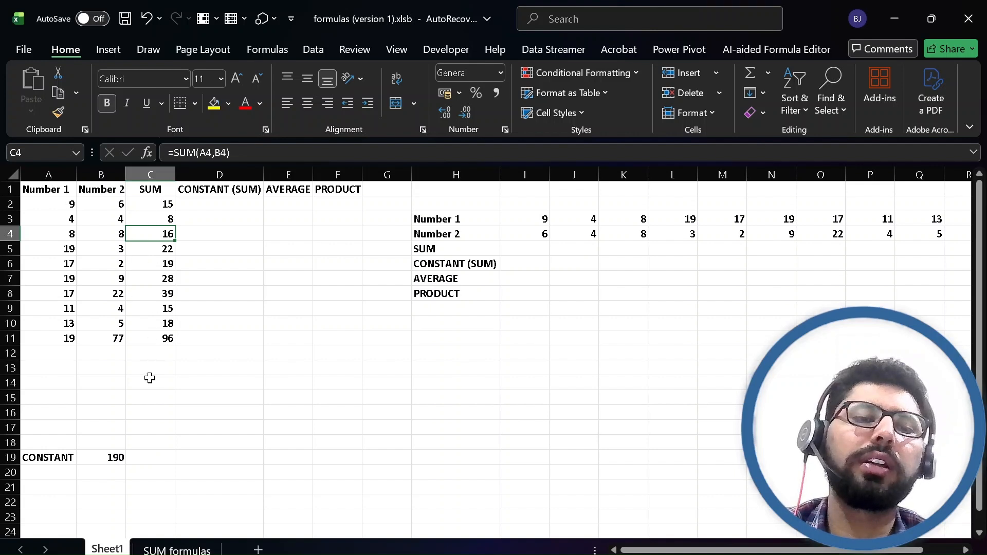
Start a formula in cell D2 of the CONSTANT (SUM) column.
left_click(239, 204)
type("=")
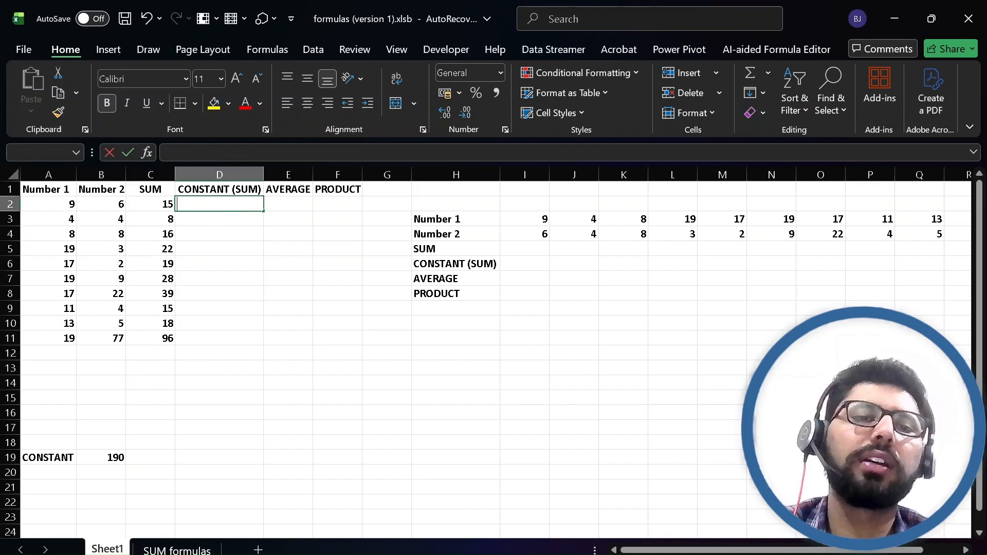
type("=")
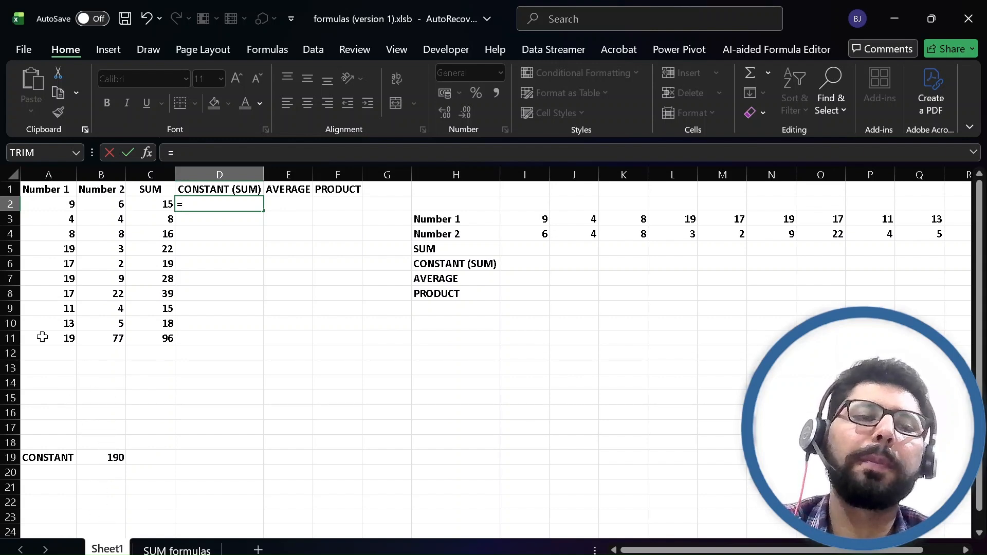
left_click(121, 457)
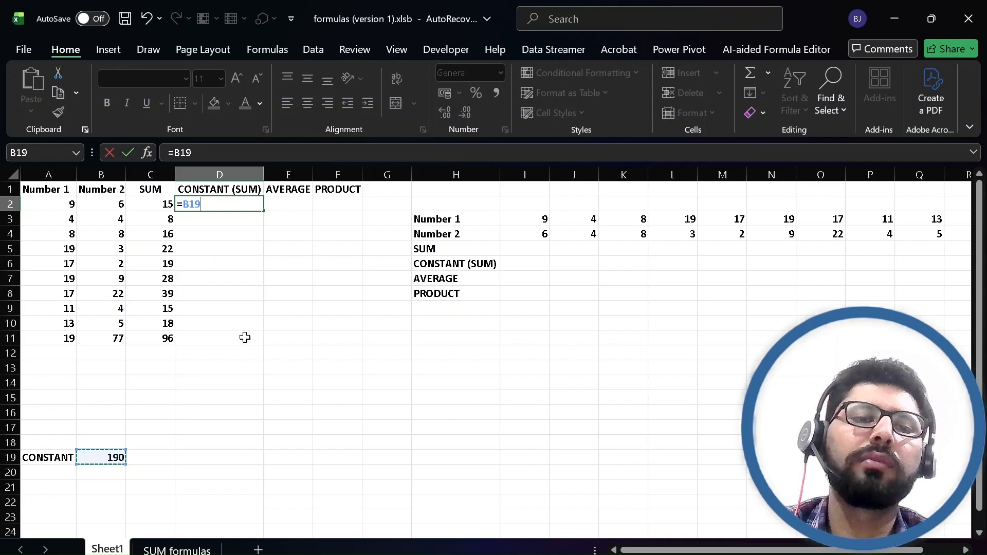
key("BackSpace")
key("BackSpace")
key("BackSpace")
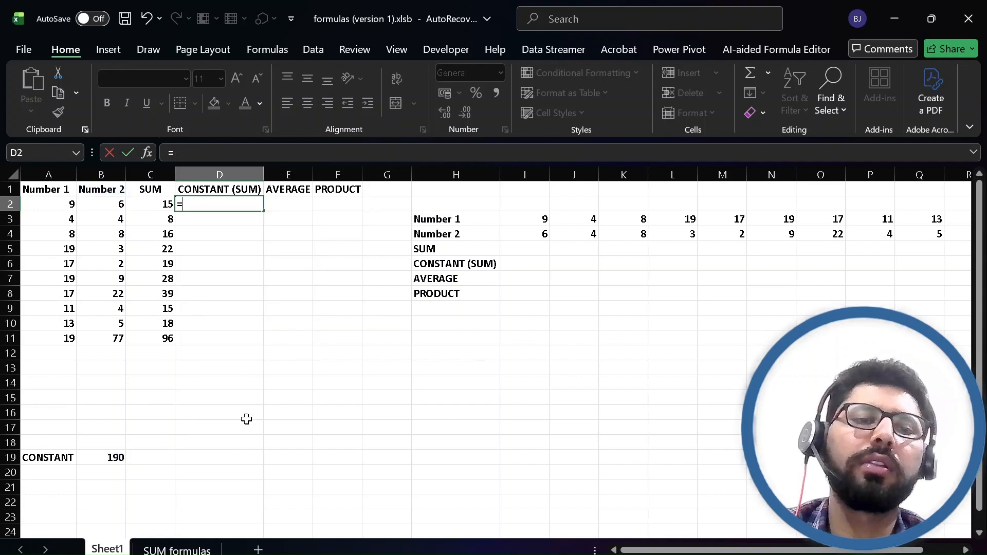
Complete the formula in cell D2 as =SUM(A2,B2,B$19), locking the row of the constant's reference.
type("SU")
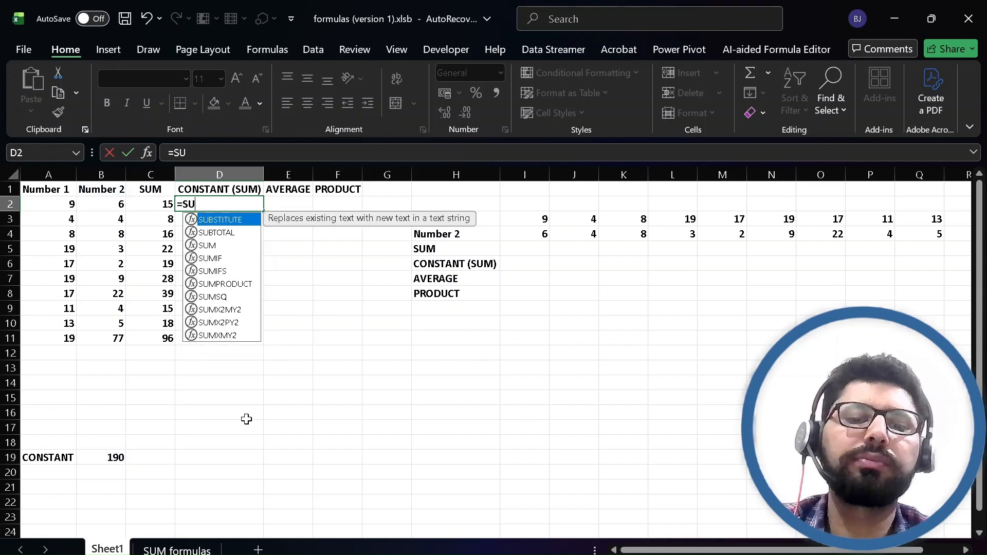
type("M(")
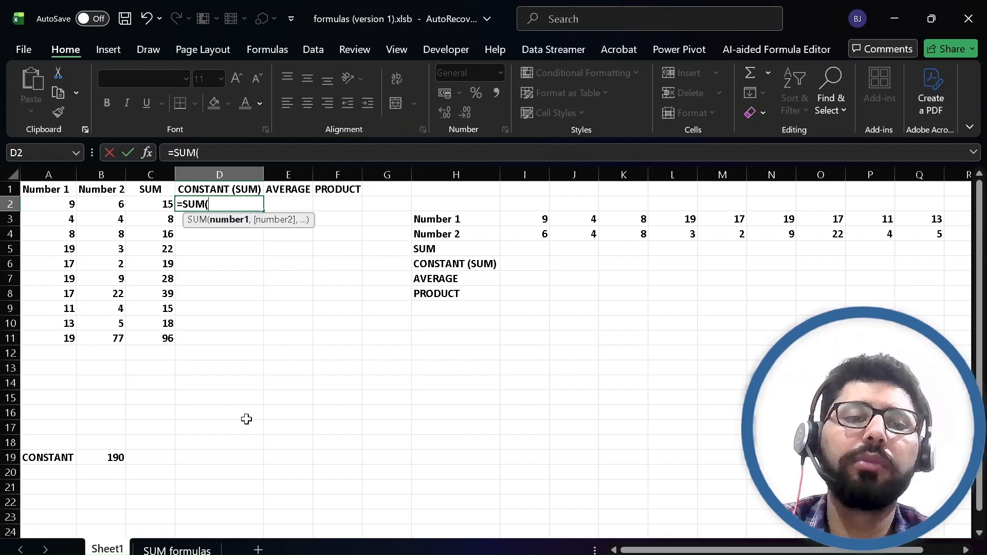
left_click(57, 205)
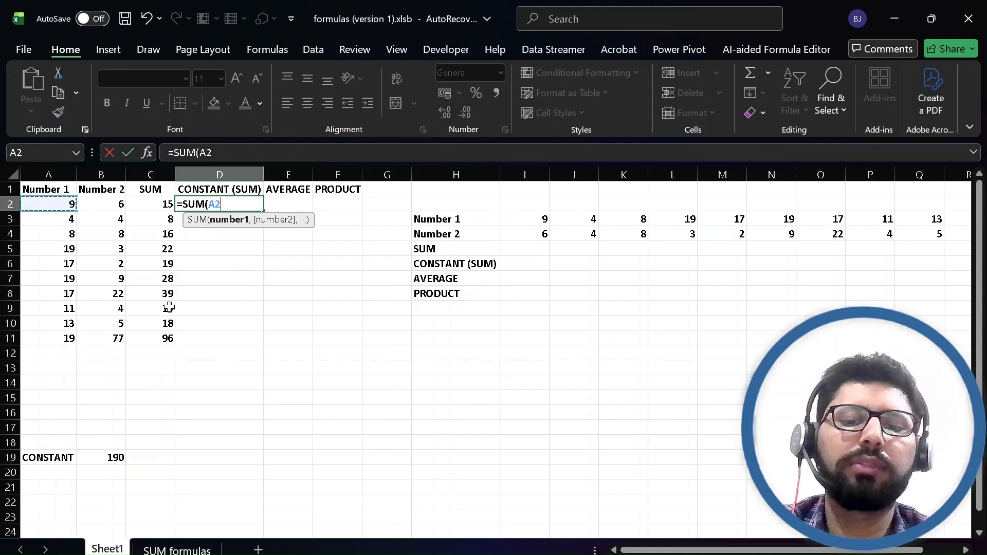
type(",")
left_click(102, 205)
type(",")
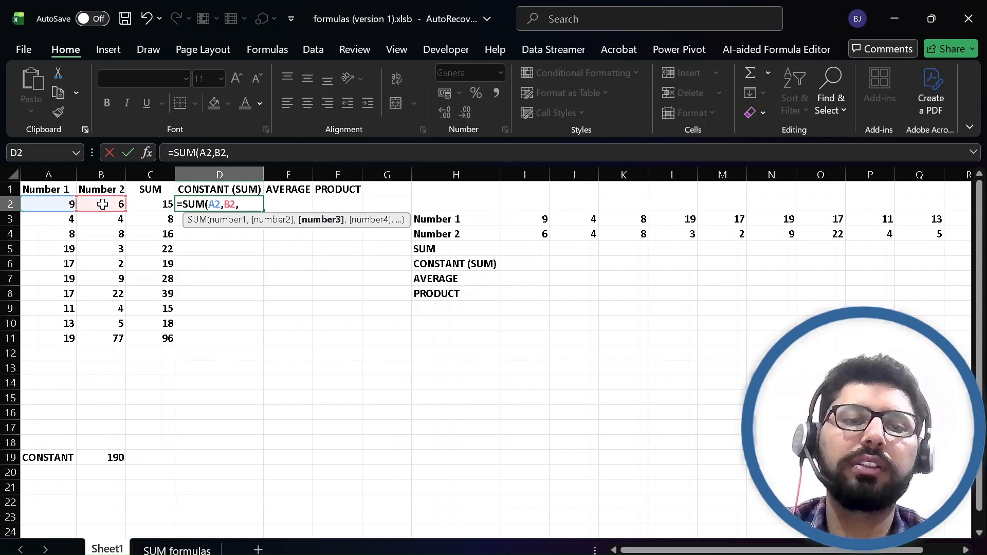
left_click(100, 460)
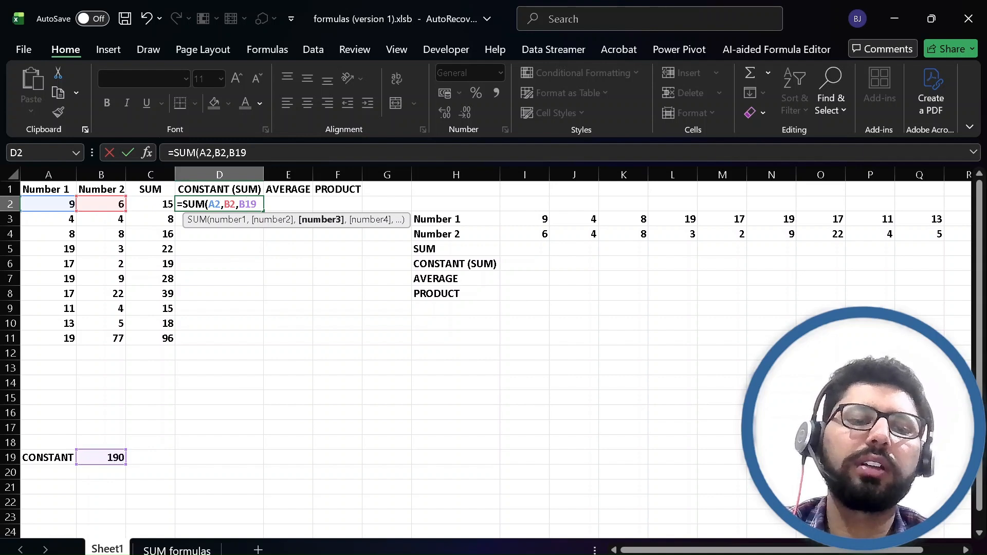
type("$")
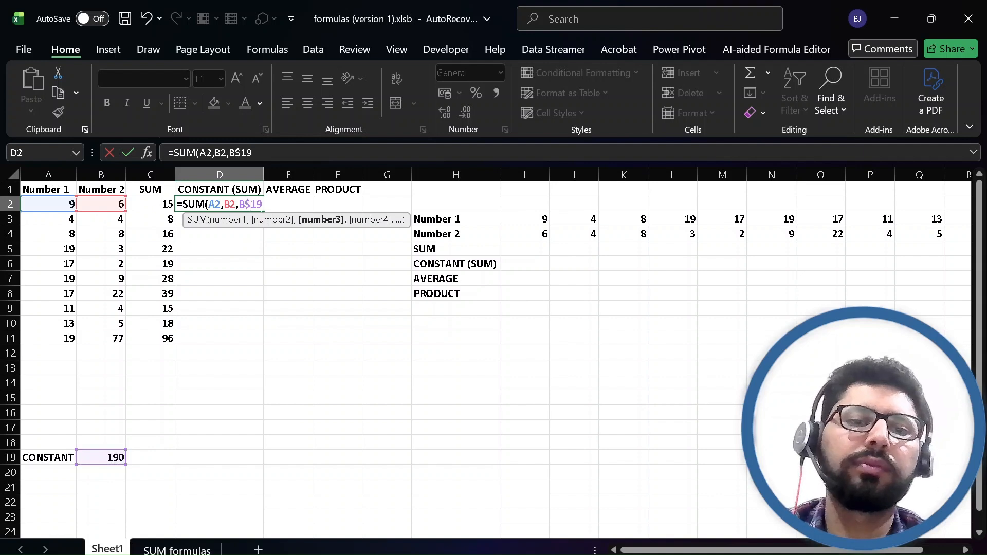
key("Return")
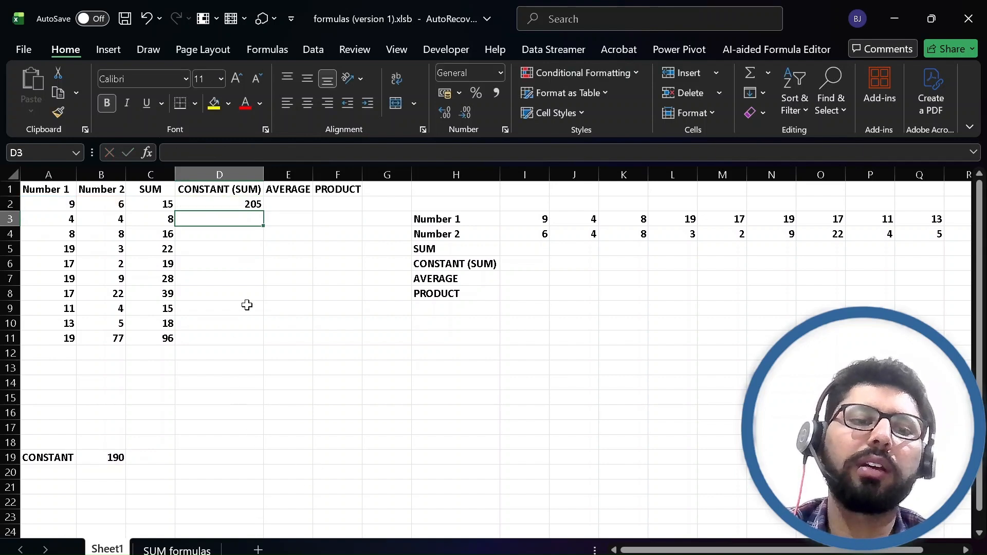
Fill the CONSTANT (SUM) formula from D2 down through D11 and check the B$19 reference in cells D3 to D6.
left_click(230, 204)
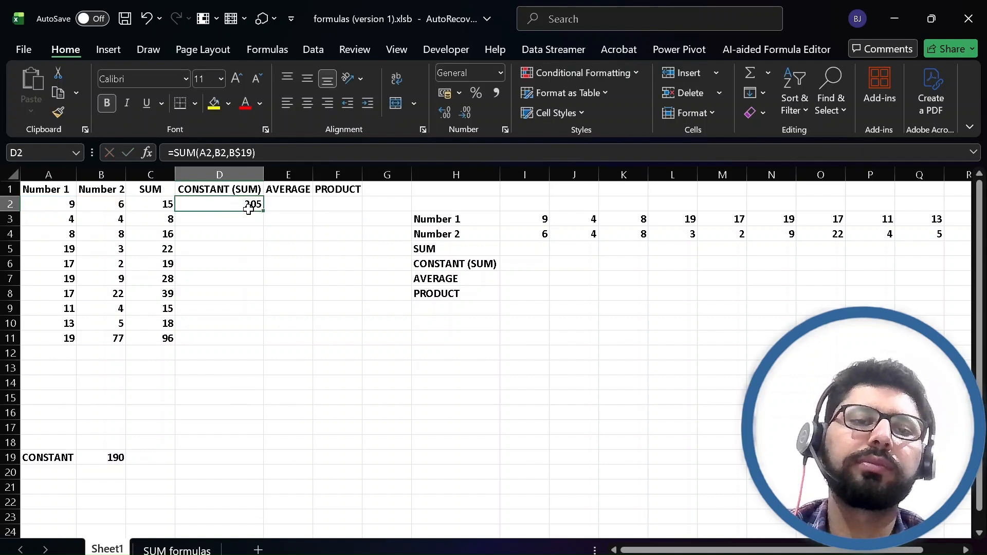
double_click(263, 211)
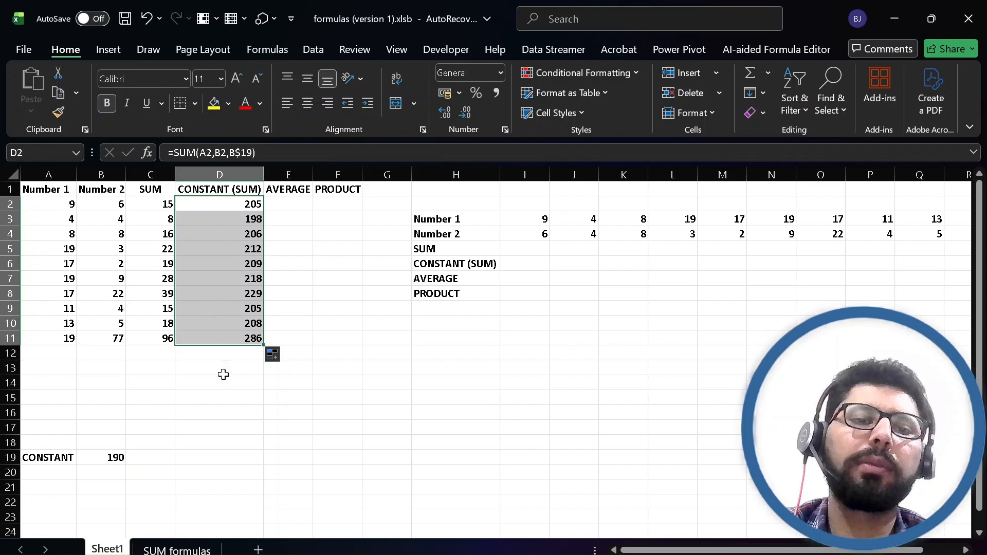
left_click(252, 219)
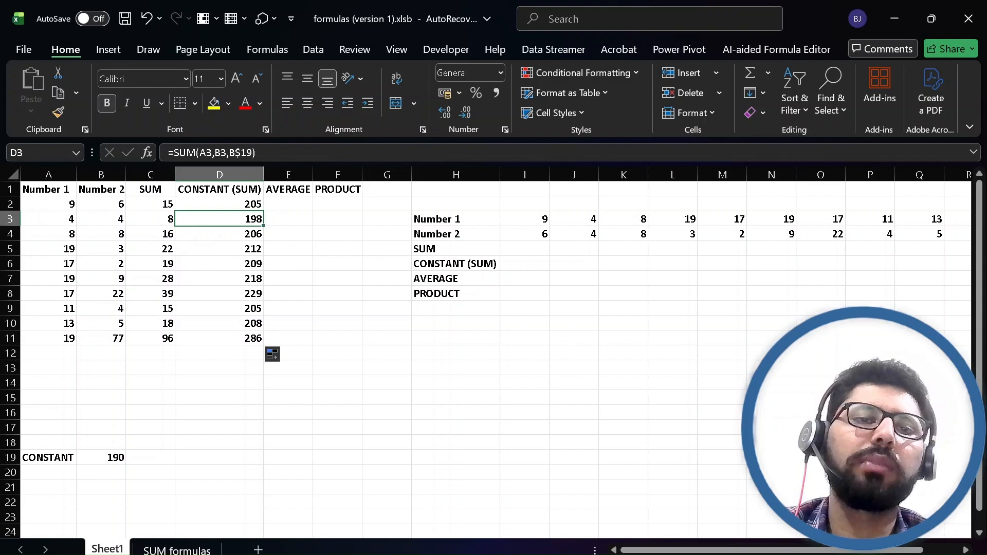
left_click(249, 234)
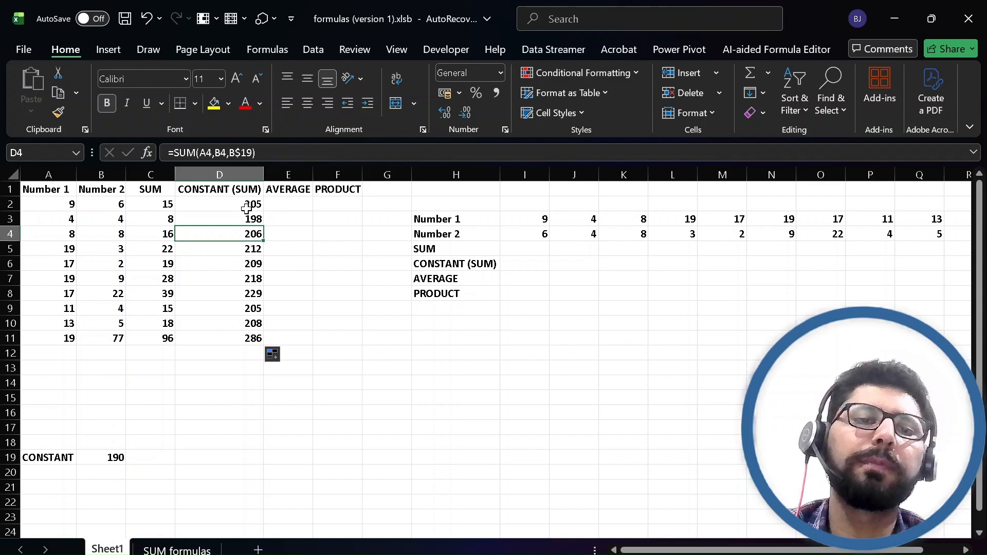
left_click(246, 251)
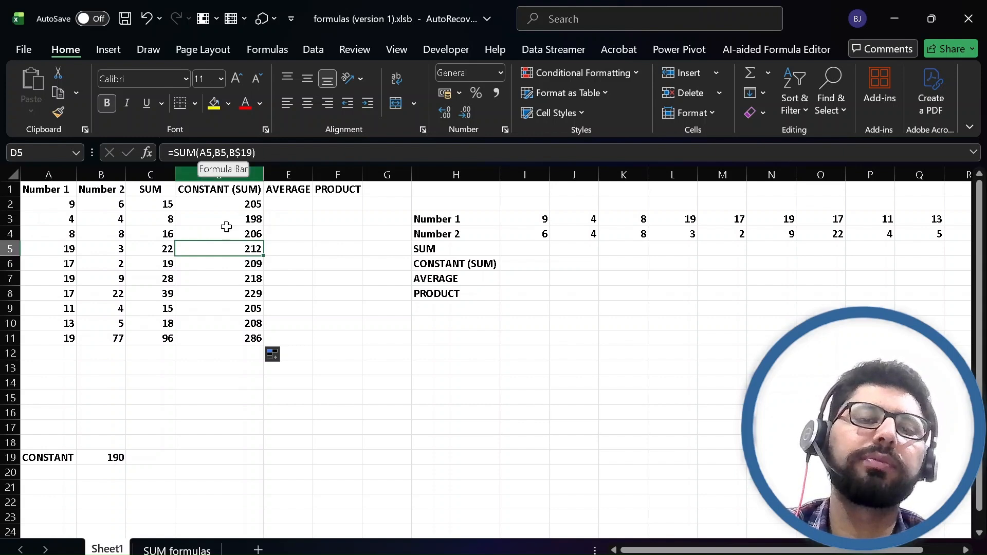
left_click(240, 268)
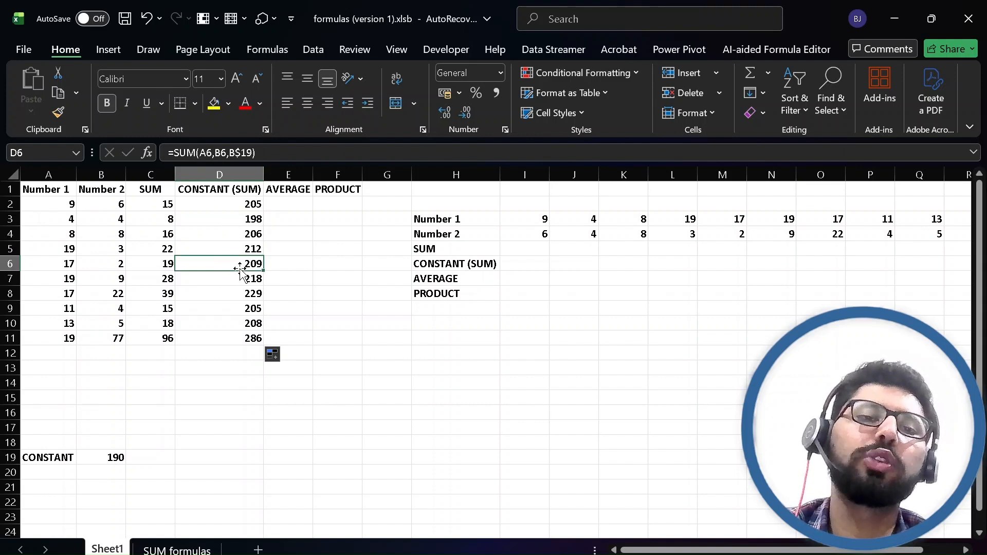
Enter =AVERAGE(A2,B2) in cell E2 of the AVERAGE column.
double_click(289, 205)
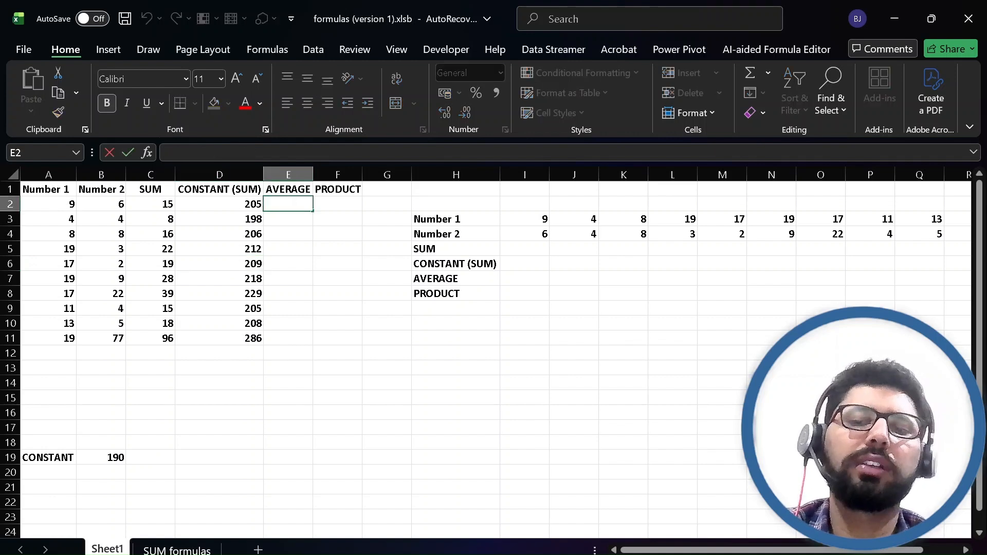
type("=")
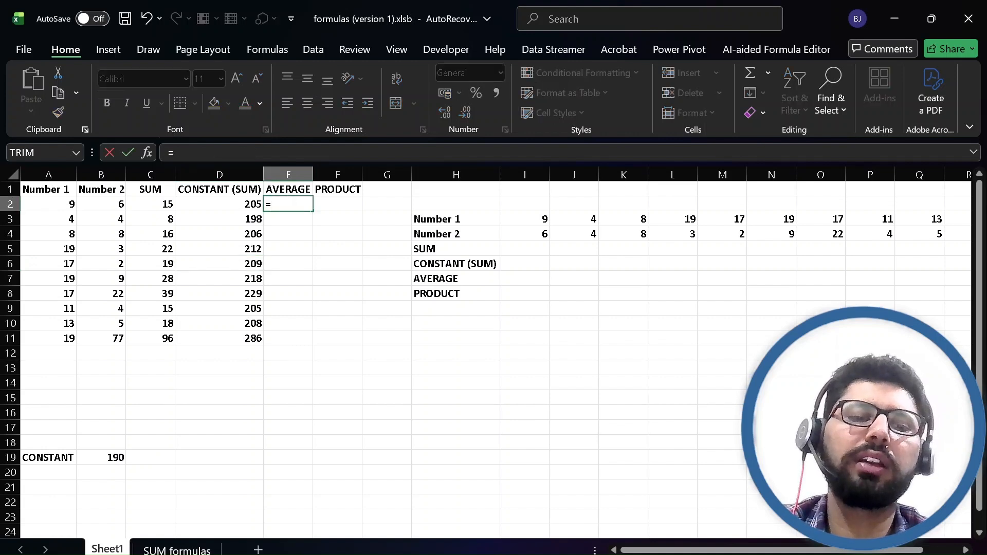
type("AV")
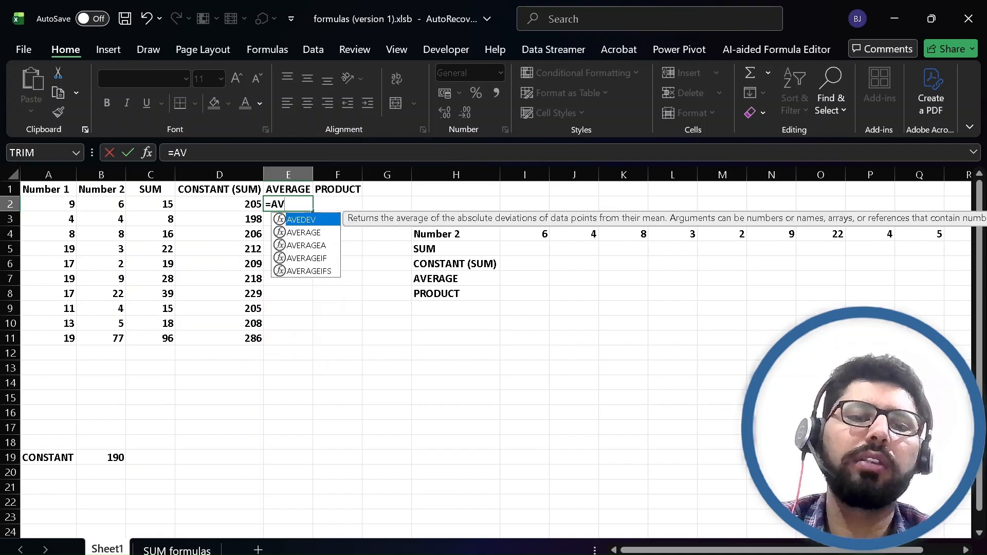
key("Down")
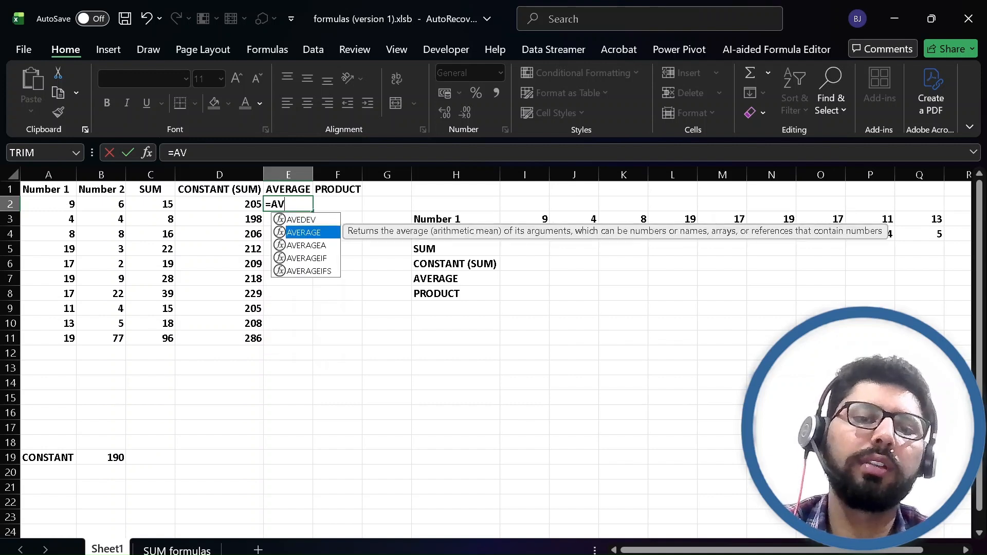
key("Tab")
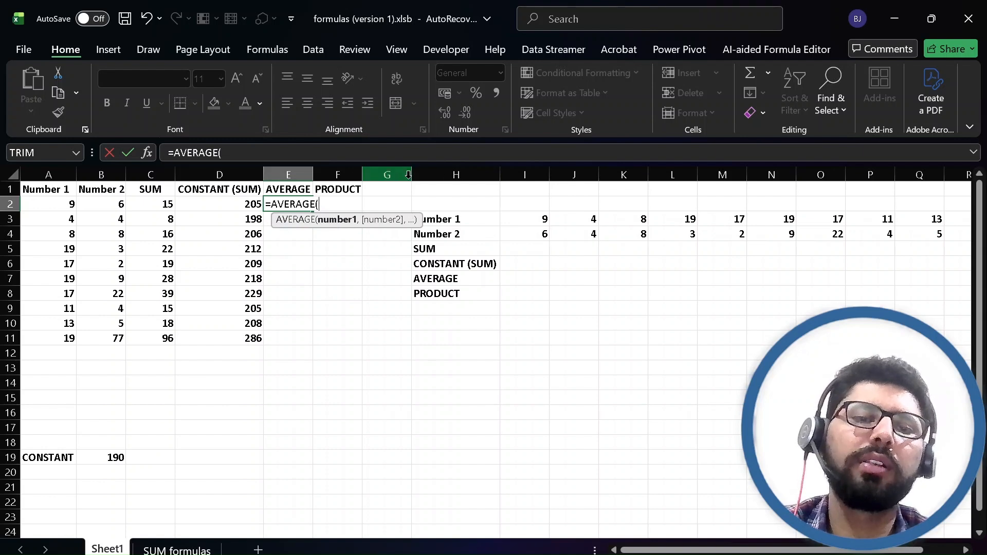
left_click(48, 206)
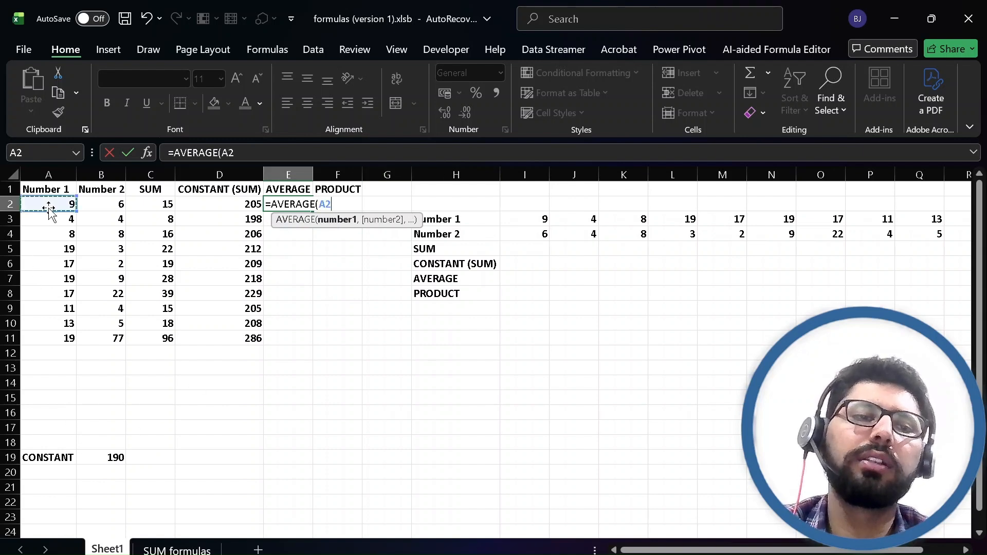
type(",")
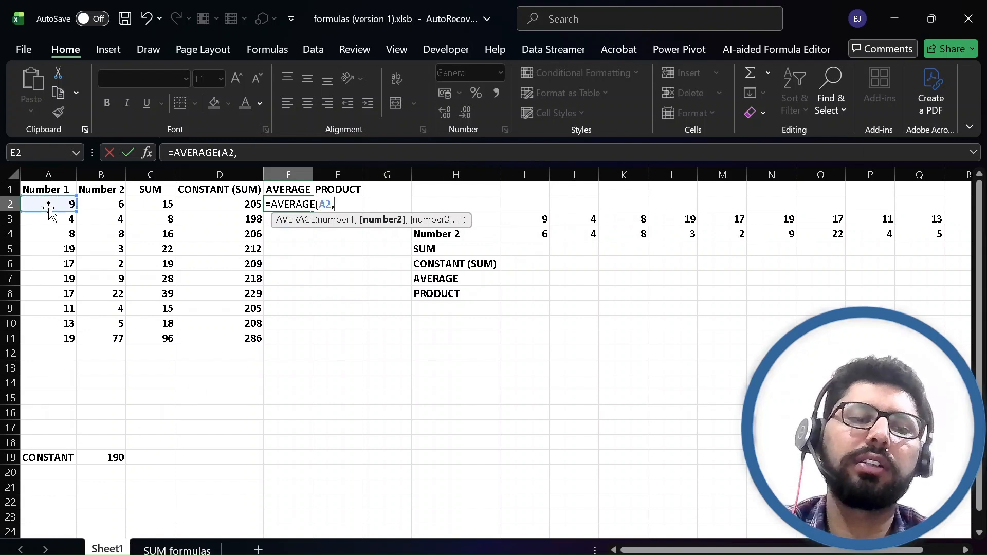
key("Right")
key("BackSpace")
key("BackSpace")
left_click(108, 205)
key("Return")
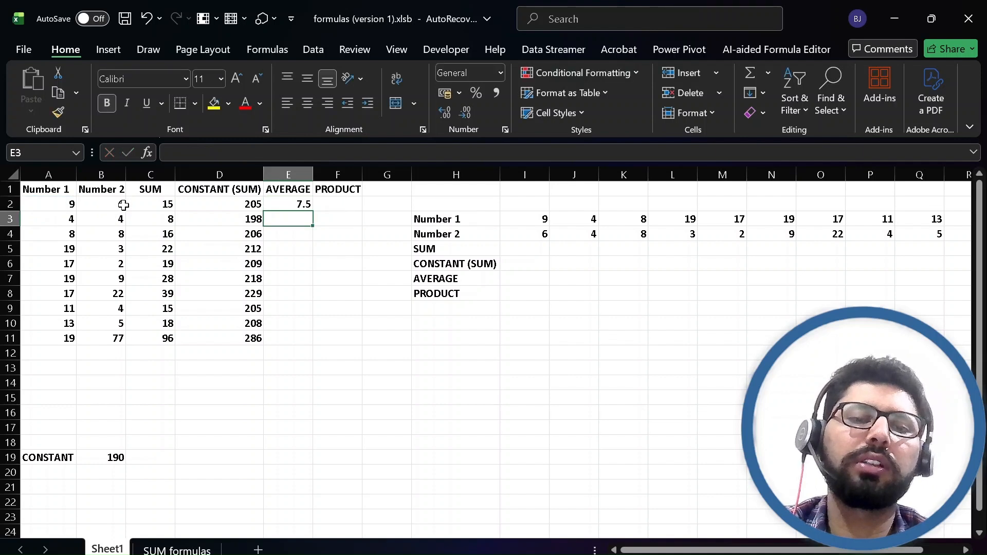
Enter =PRODUCT(A2,B2) in cell F2 of the PRODUCT column.
double_click(344, 207)
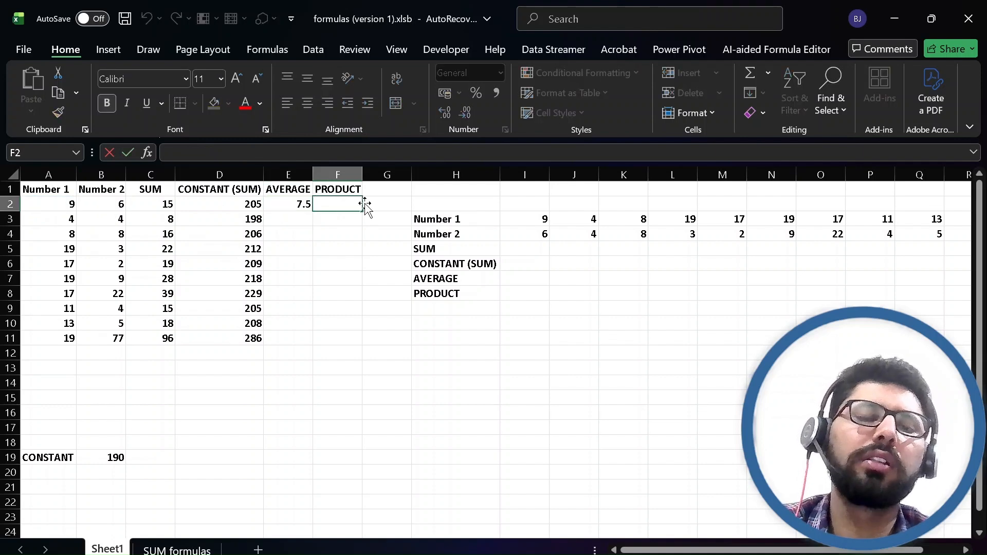
type("=P")
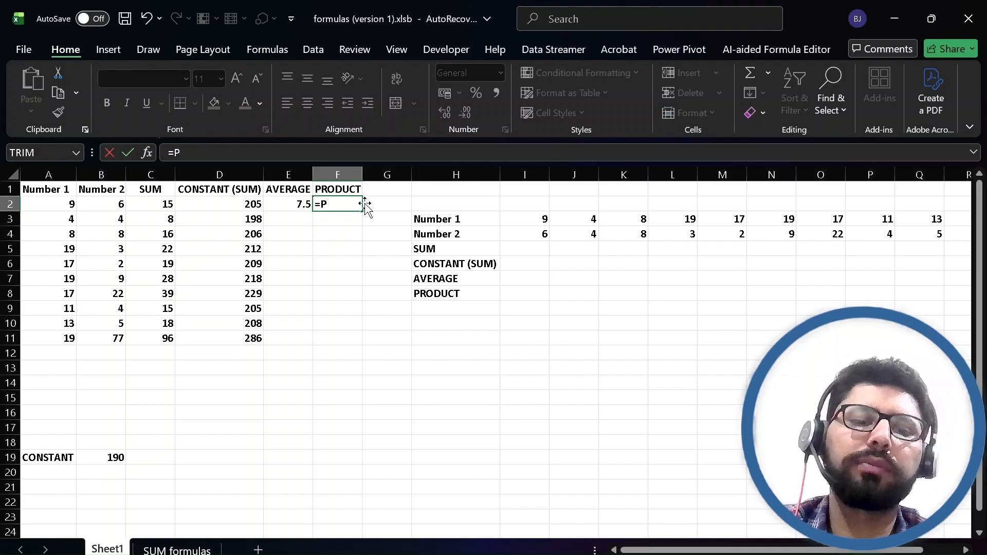
type("RO")
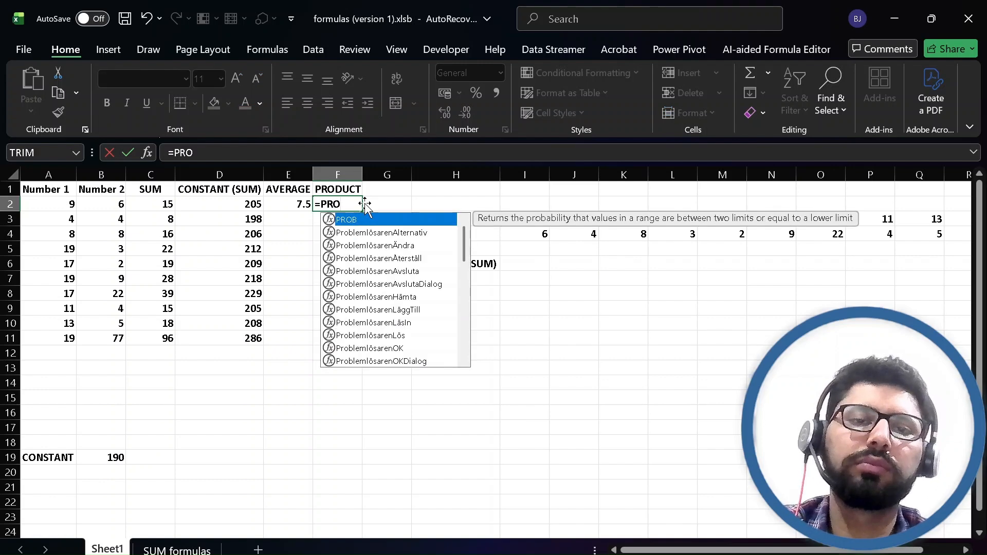
type("D")
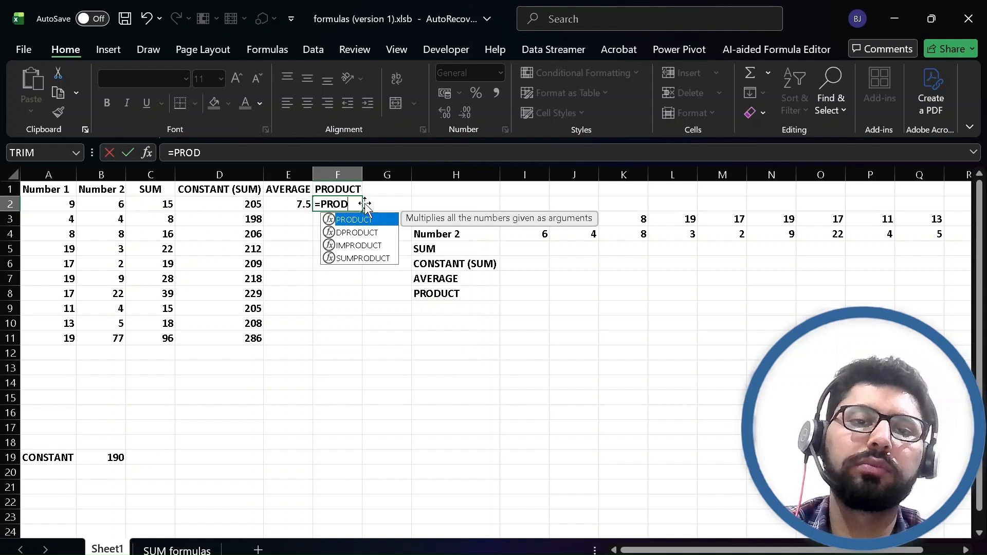
key("Tab")
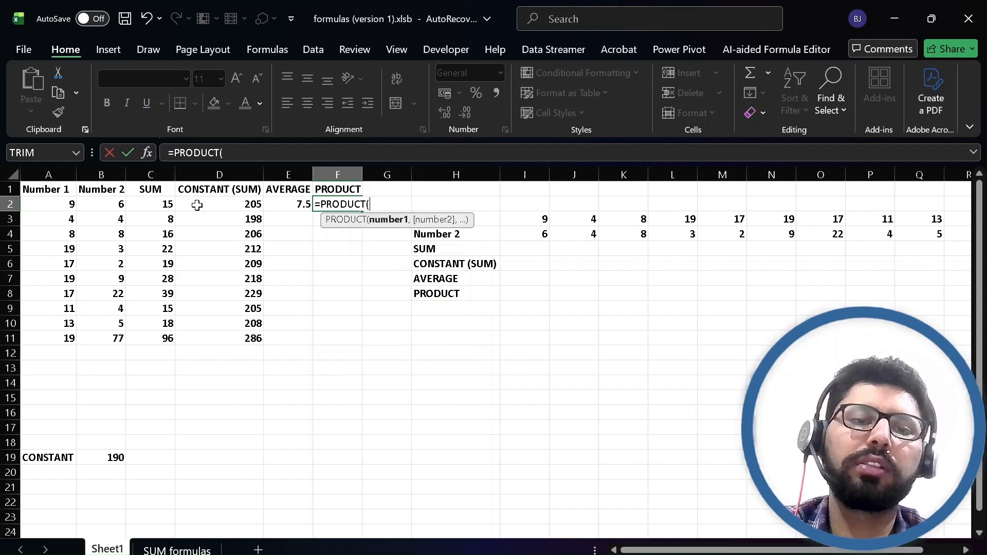
left_click(49, 201)
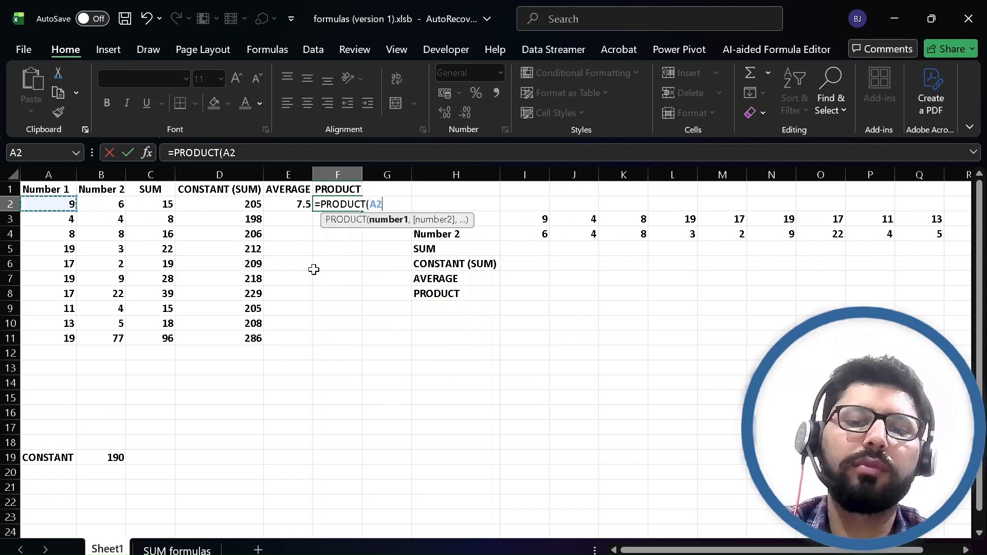
type(",")
left_click(106, 205)
key("Return")
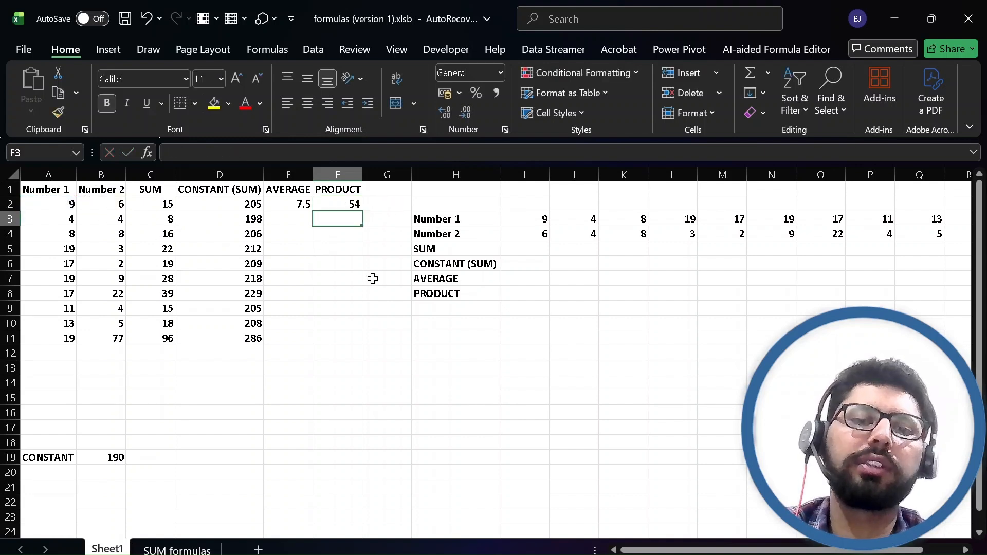
Fill the AVERAGE and PRODUCT formulas from E2:F2 down together through row 11.
left_click(286, 206)
key("shift+Right")
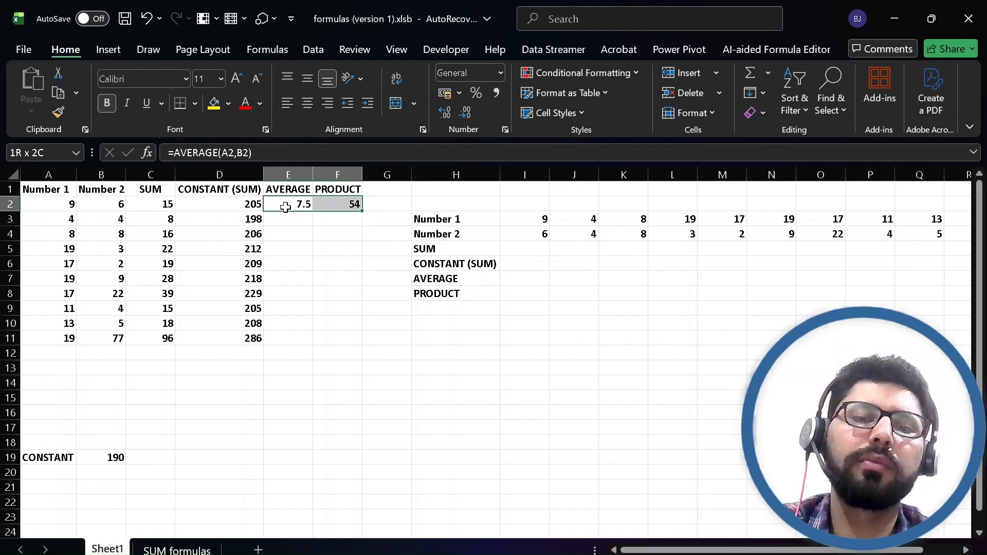
double_click(363, 212)
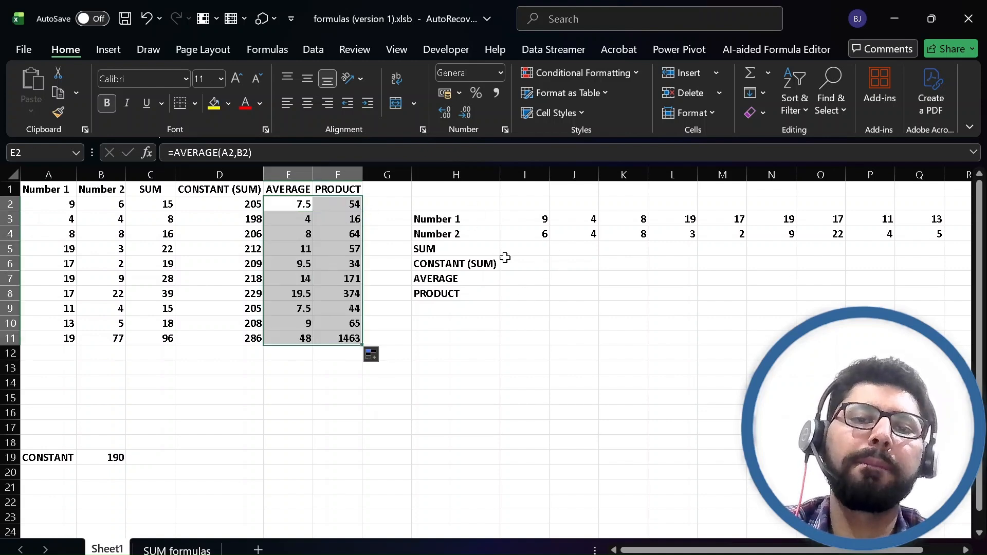
Use AutoSum to enter =SUM(I3:I4) in cell I5 of the horizontal table's SUM row, and select that cell.
left_click(525, 250)
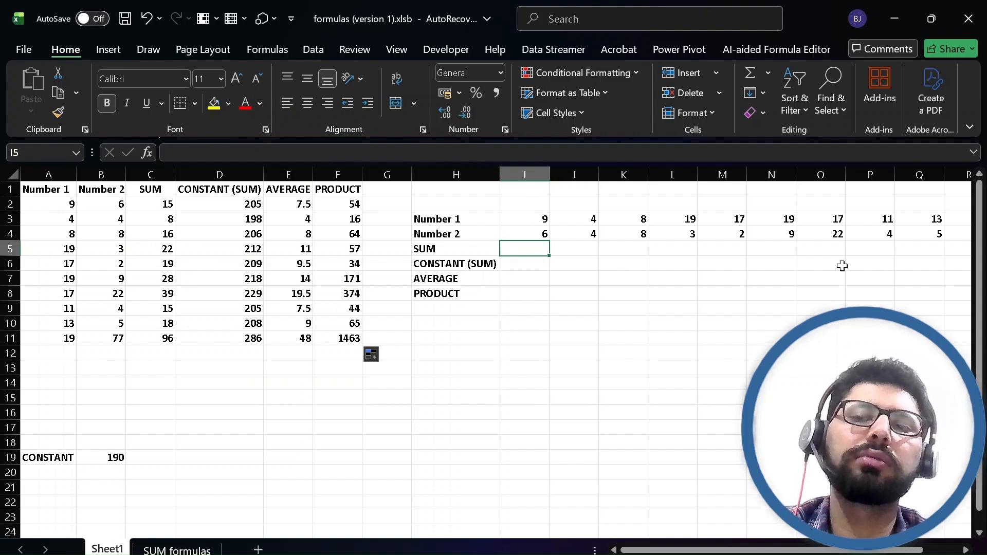
double_click(535, 247)
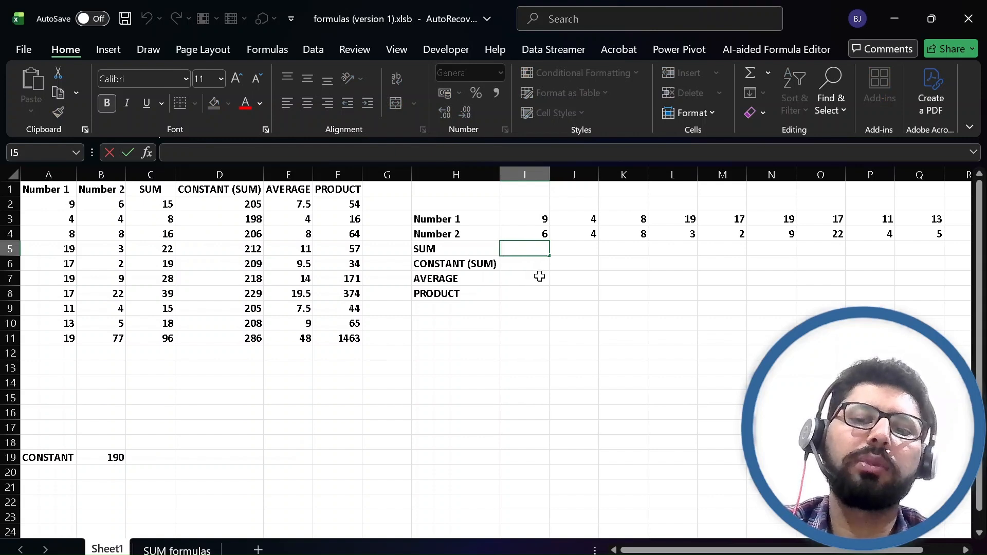
key("Escape")
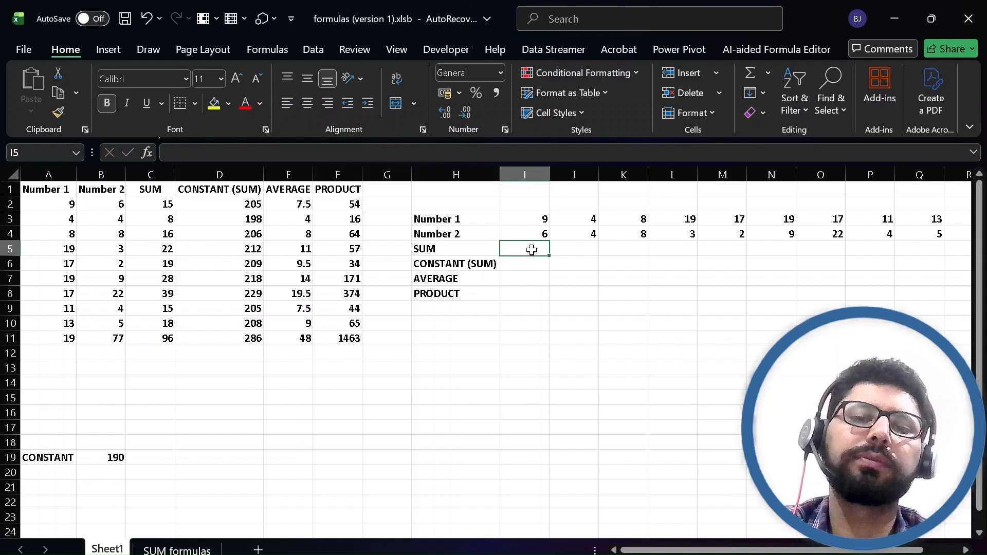
key("alt+equal")
key("Return")
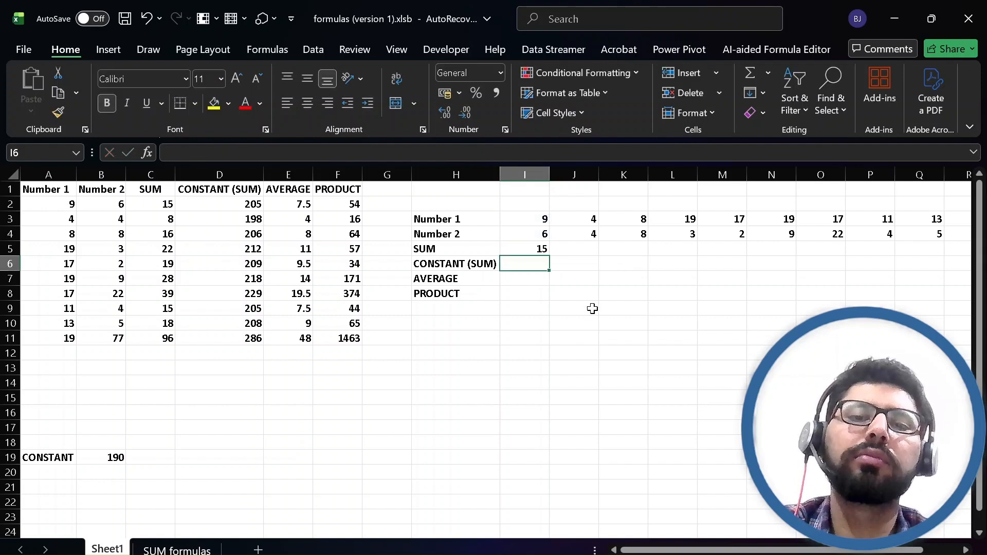
left_click(536, 251)
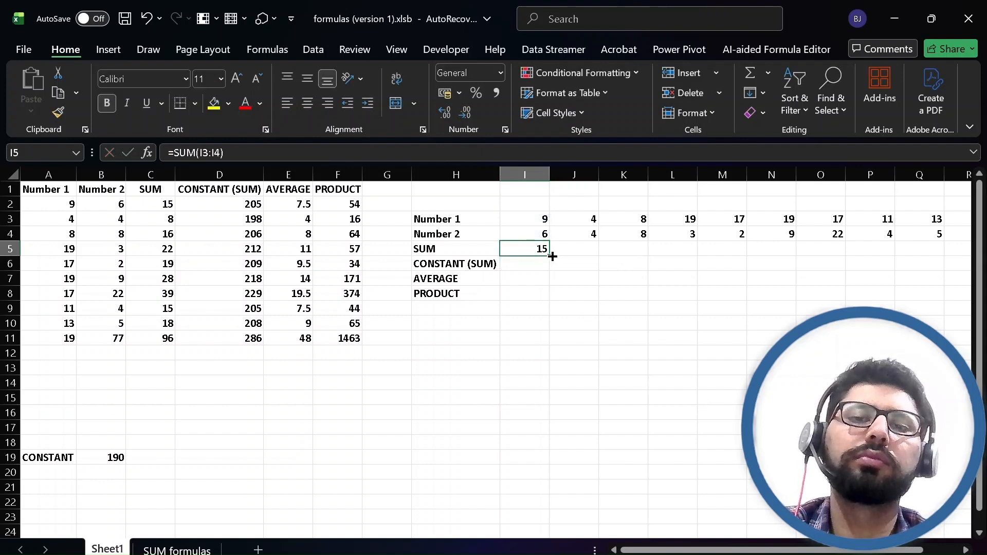
Enter =SUM(I3,I4,$B$19) in cell I6 of the CONSTANT (SUM) row, with the constant's reference absolute.
left_click(528, 267)
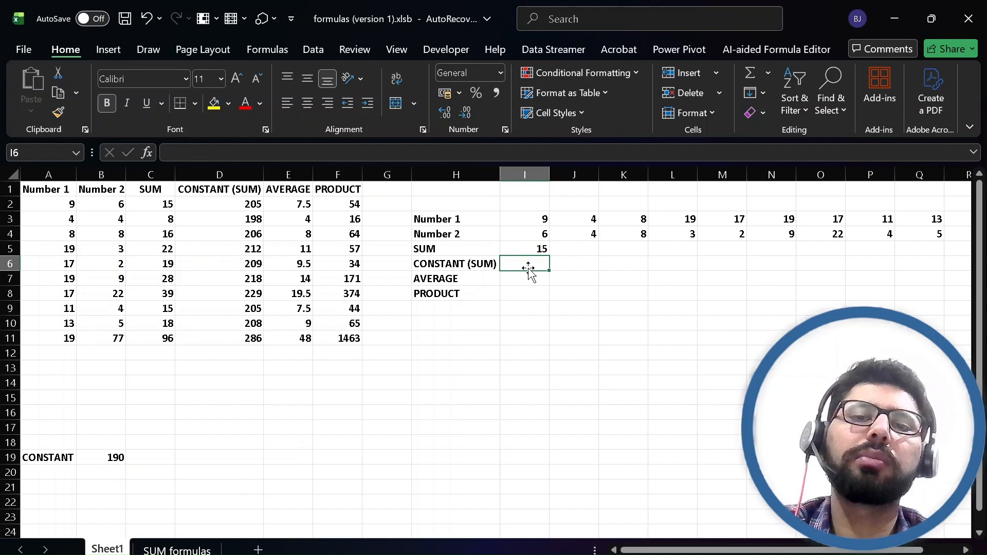
double_click(528, 264)
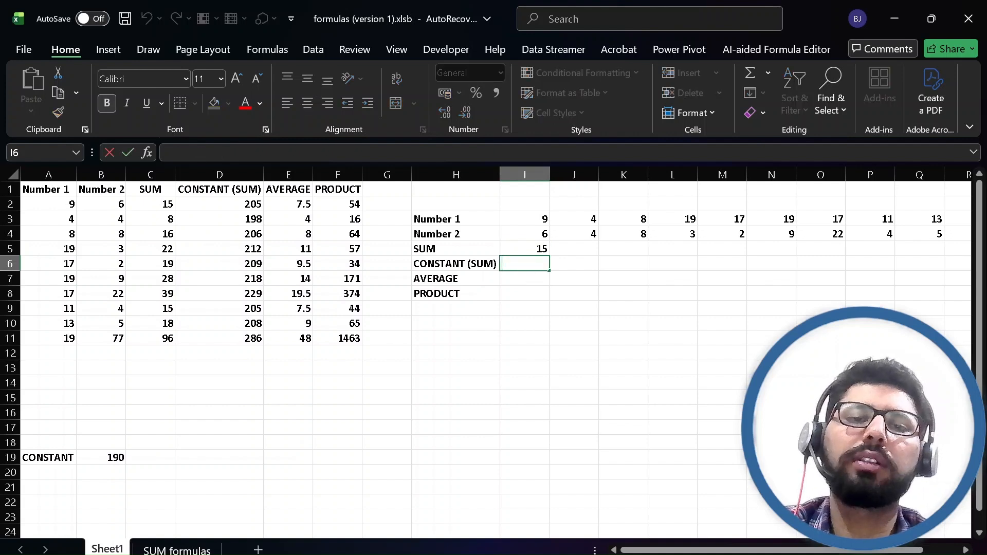
type("=S")
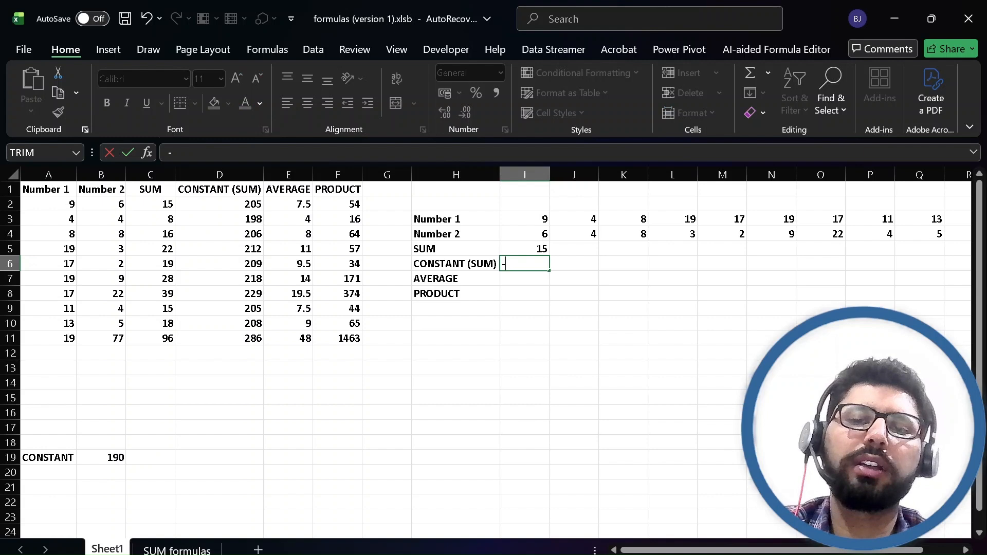
type("UM")
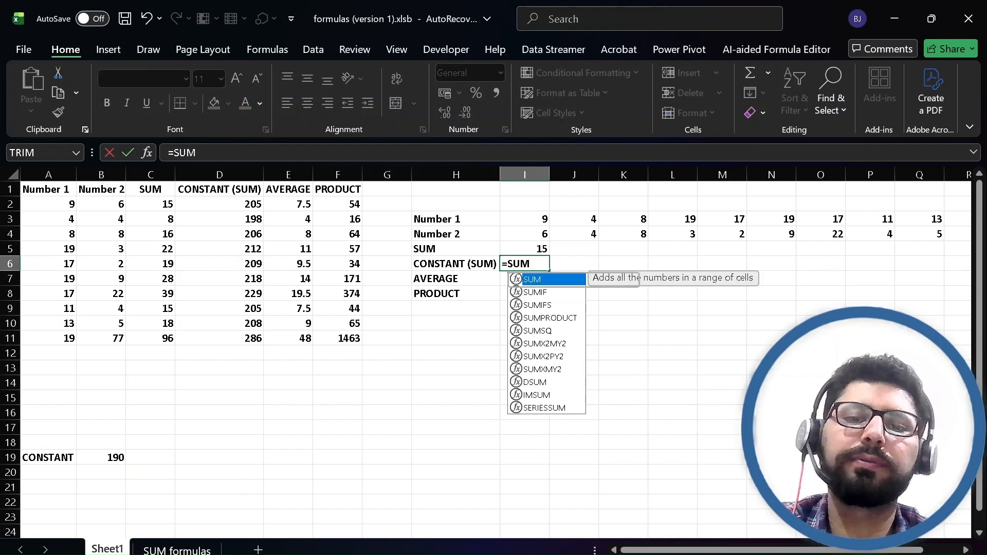
type("(")
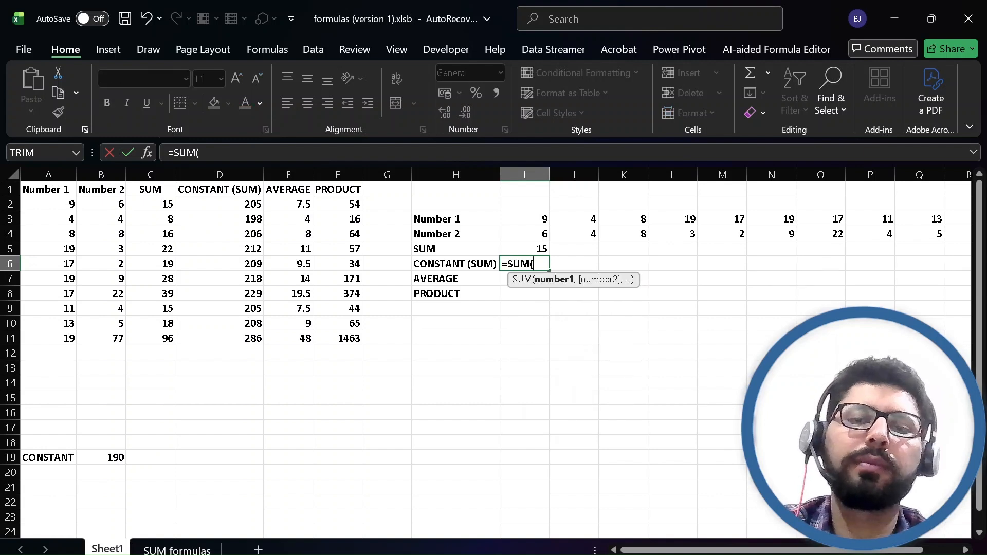
left_click(529, 218)
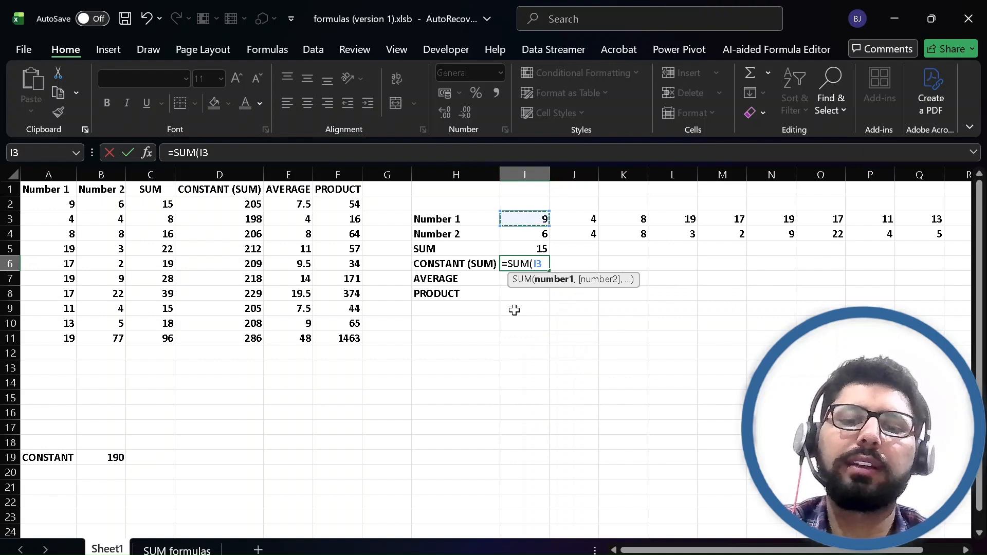
type(",")
left_click(532, 236)
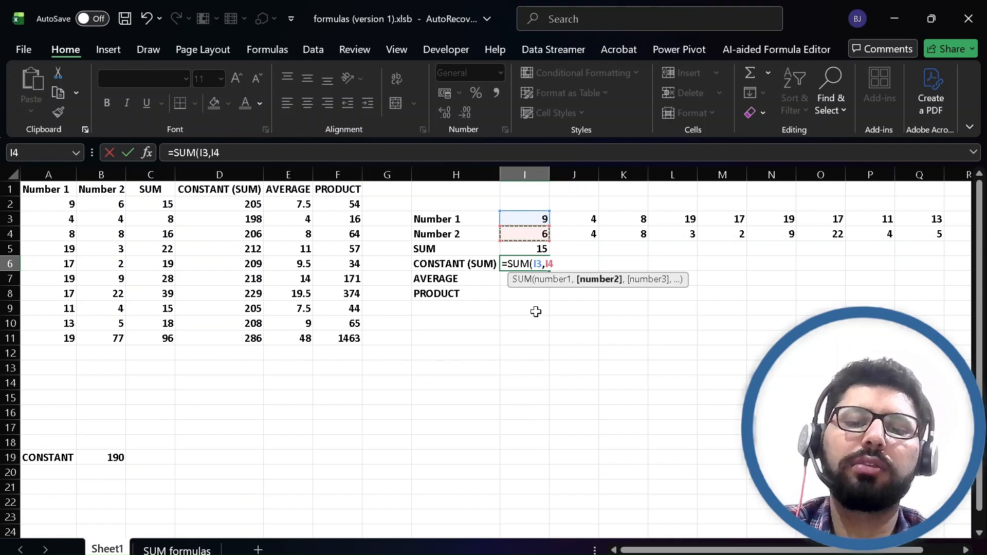
type(",")
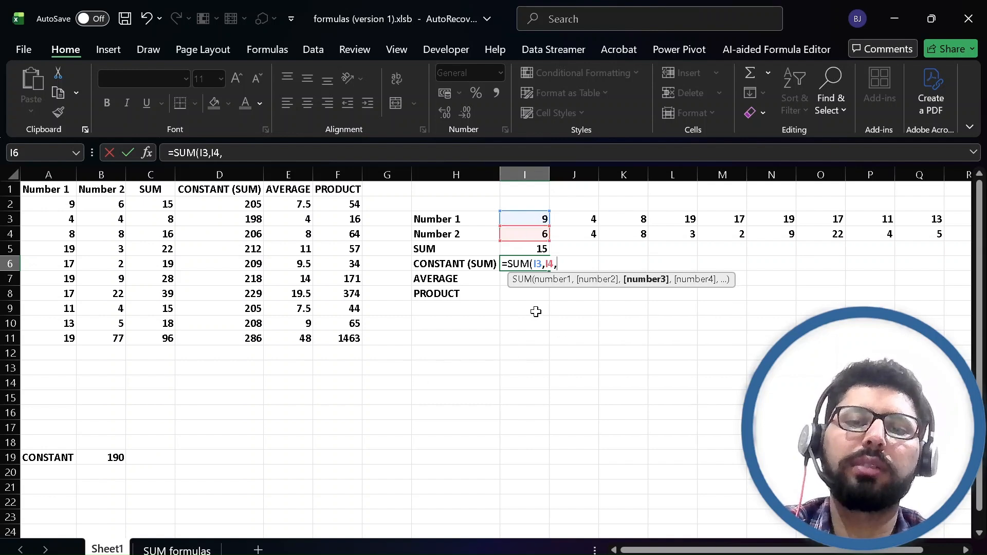
left_click(110, 460)
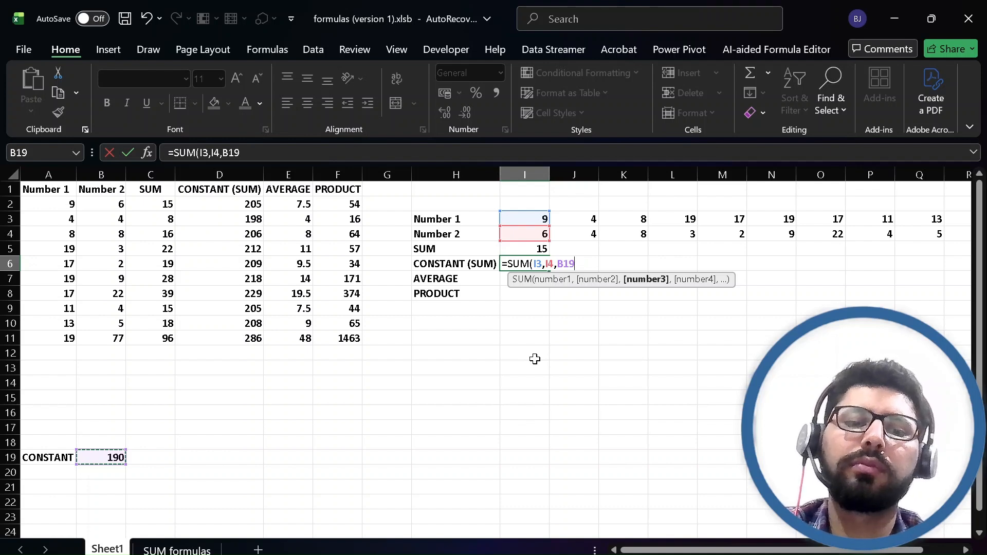
type(")")
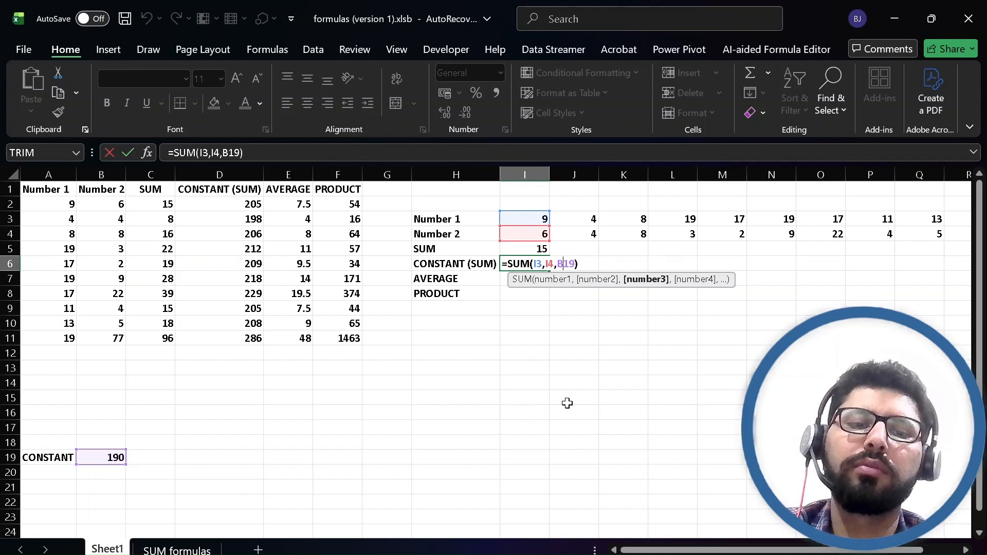
key("F4")
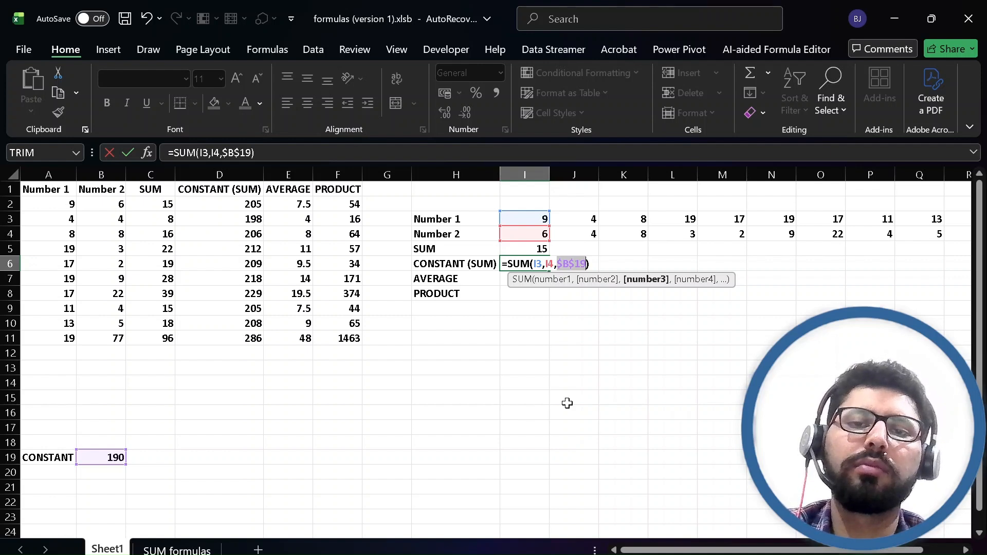
key("Return")
Enter =AVERAGE(I3,I4) in cell I7 of the horizontal table's AVERAGE row.
double_click(526, 279)
type("=")
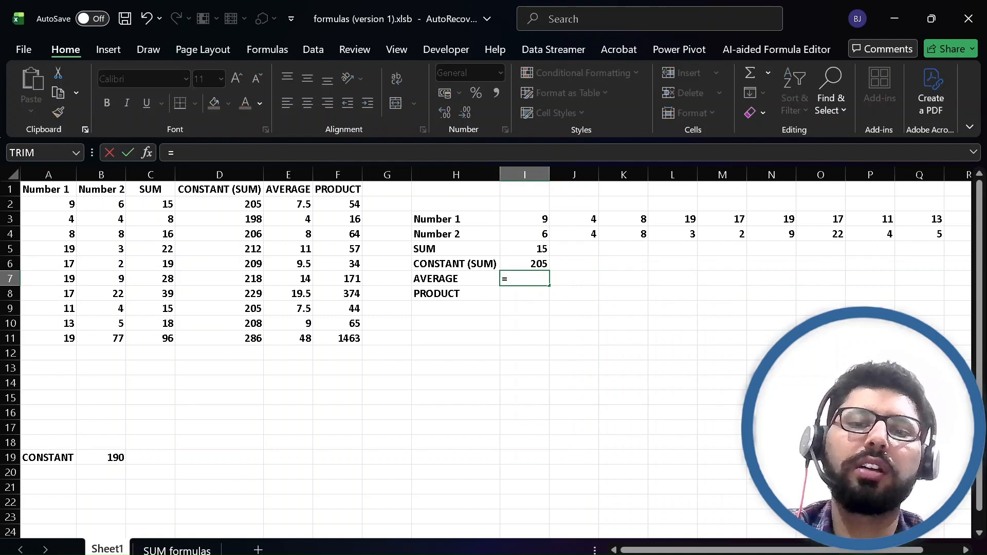
type("S")
key("BackSpace")
type("AV")
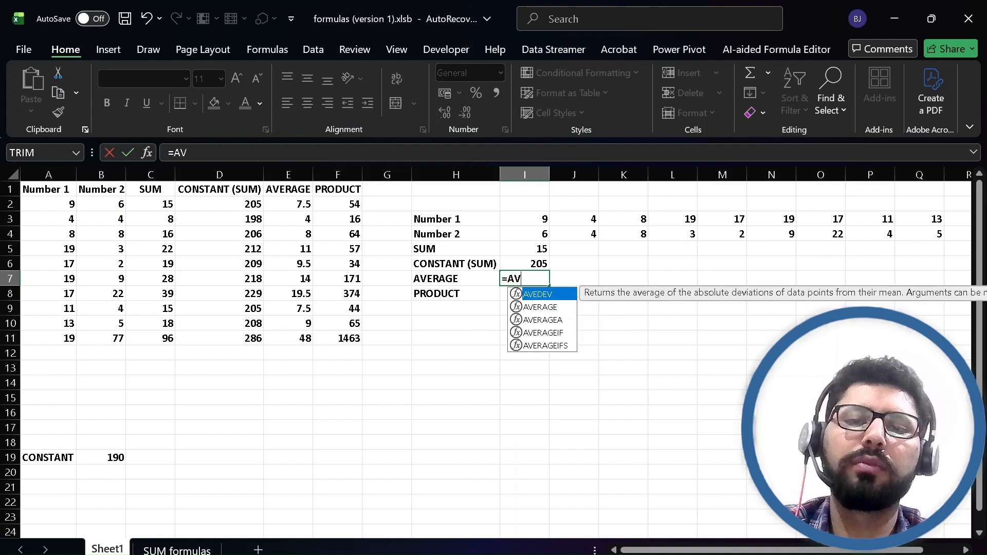
key("Down")
key("Tab")
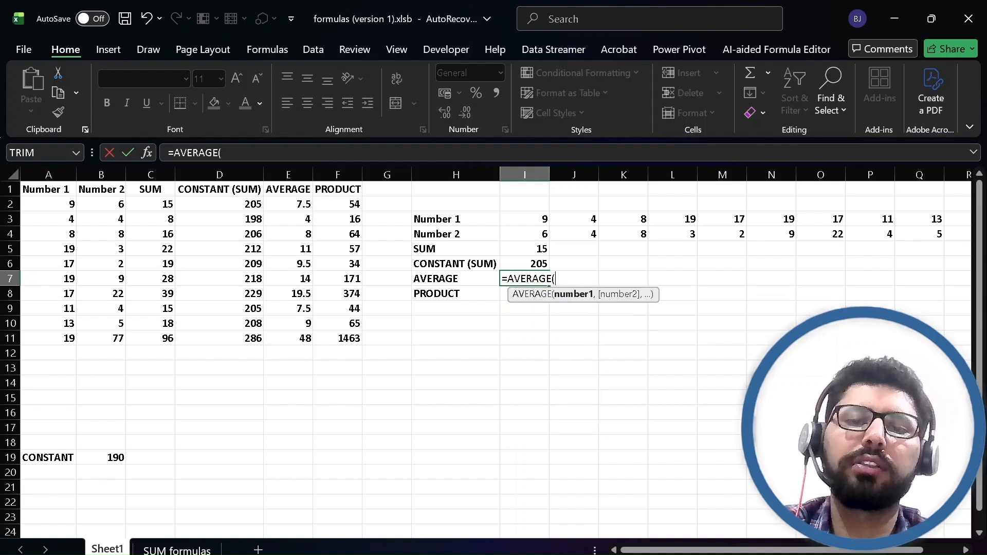
left_click(538, 220)
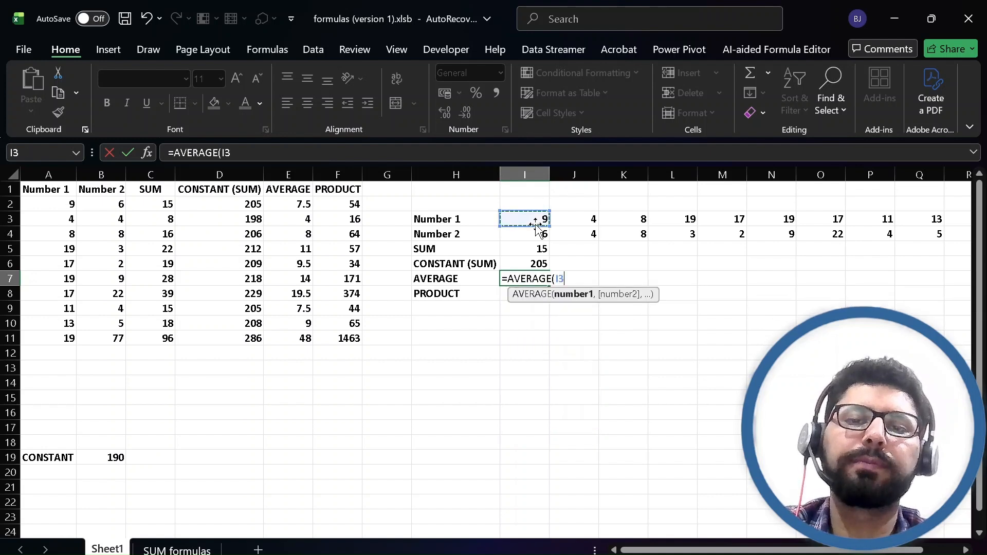
type(",")
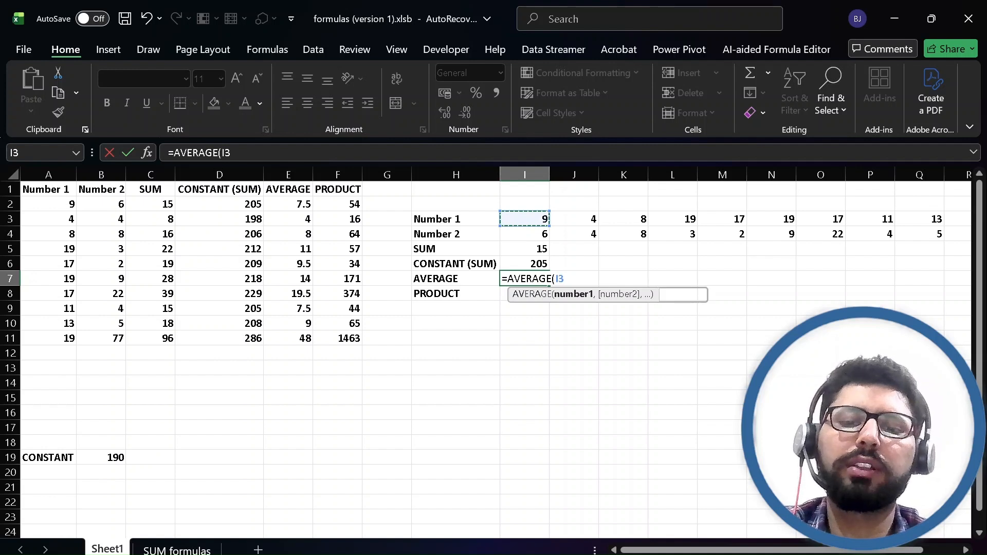
left_click(534, 235)
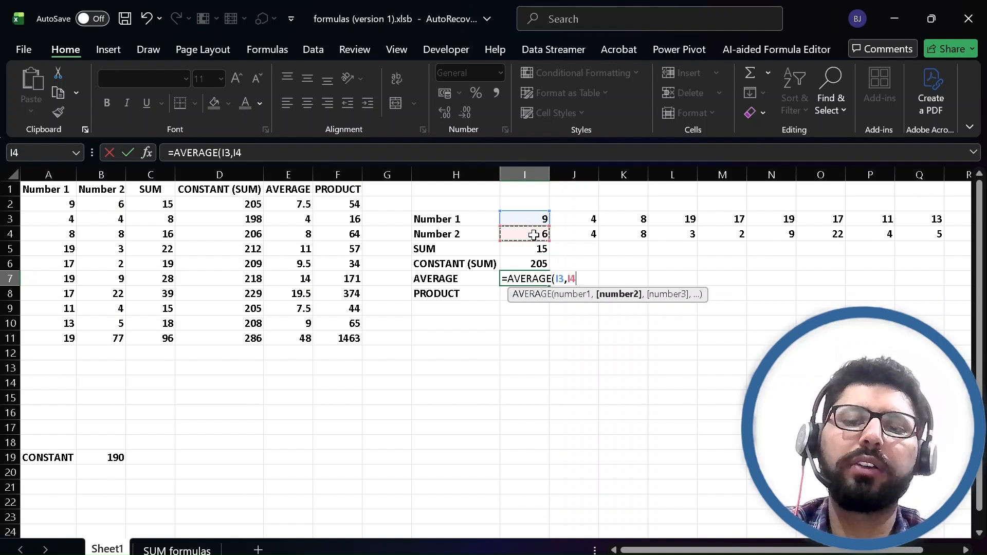
key("Return")
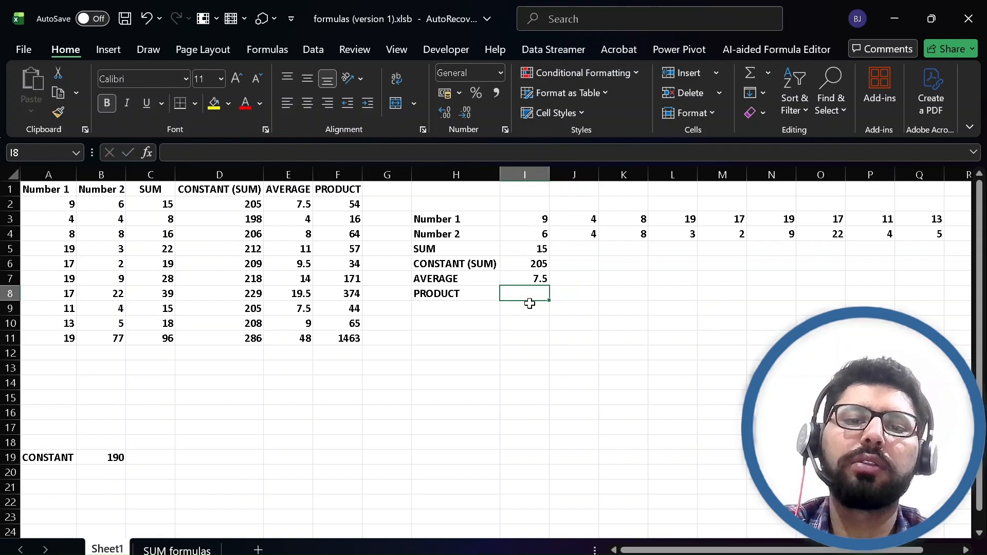
Enter =PRODUCT(I3,I4) in cell I8 of the horizontal table's PRODUCT row.
type("=")
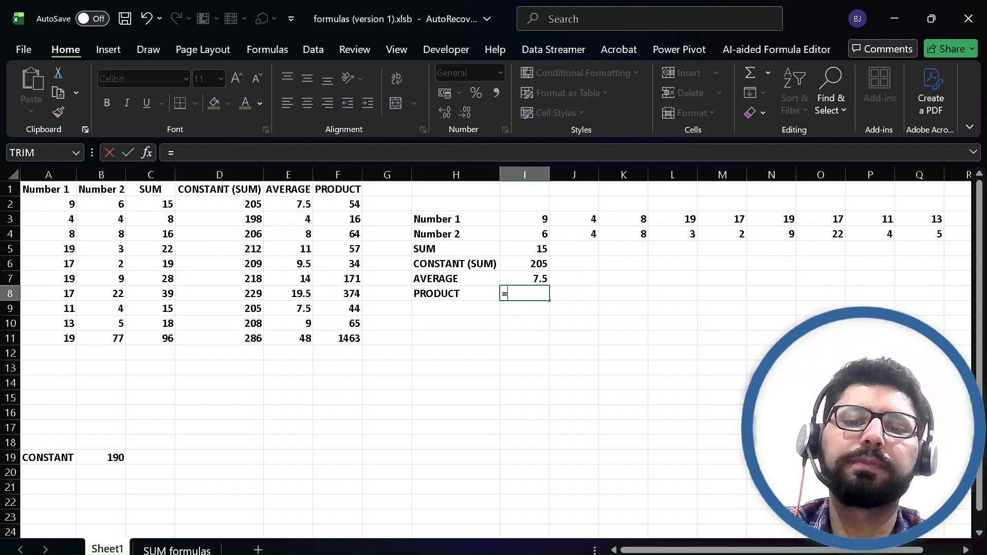
type("PRO")
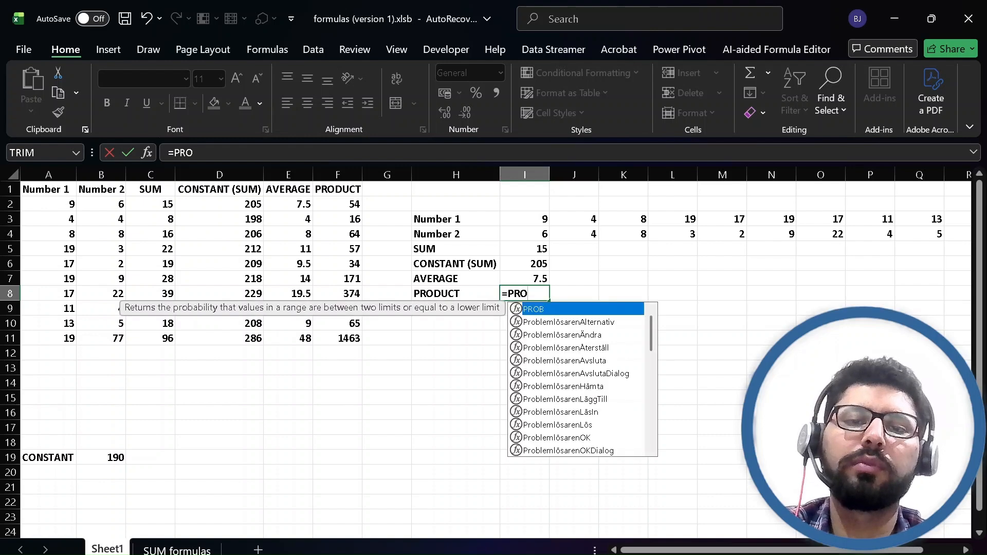
type("DU")
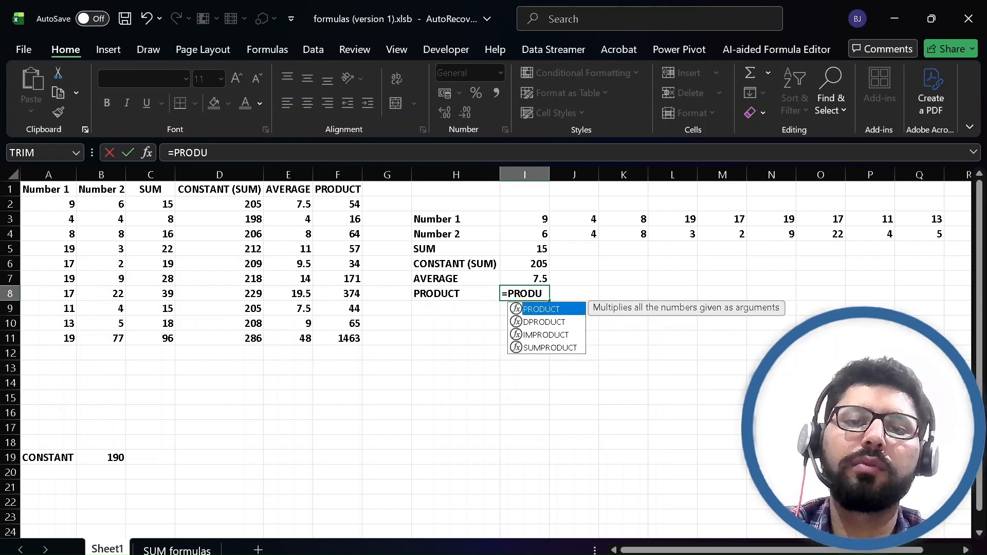
key("Tab")
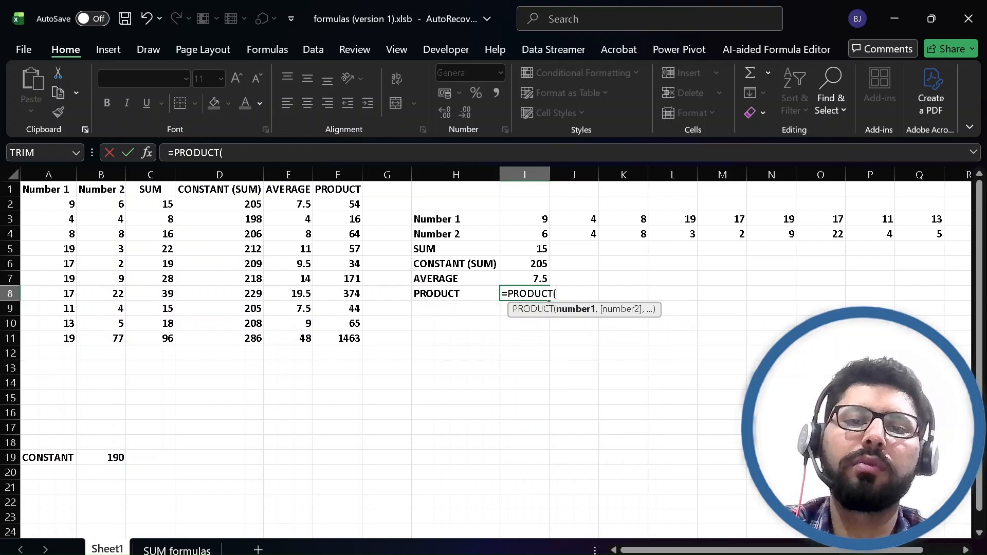
left_click(544, 221)
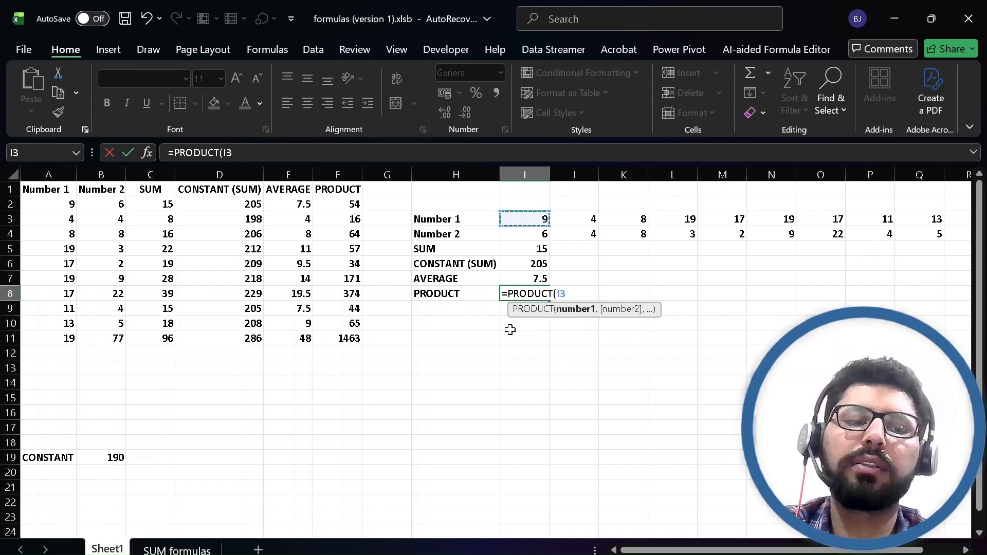
type(",")
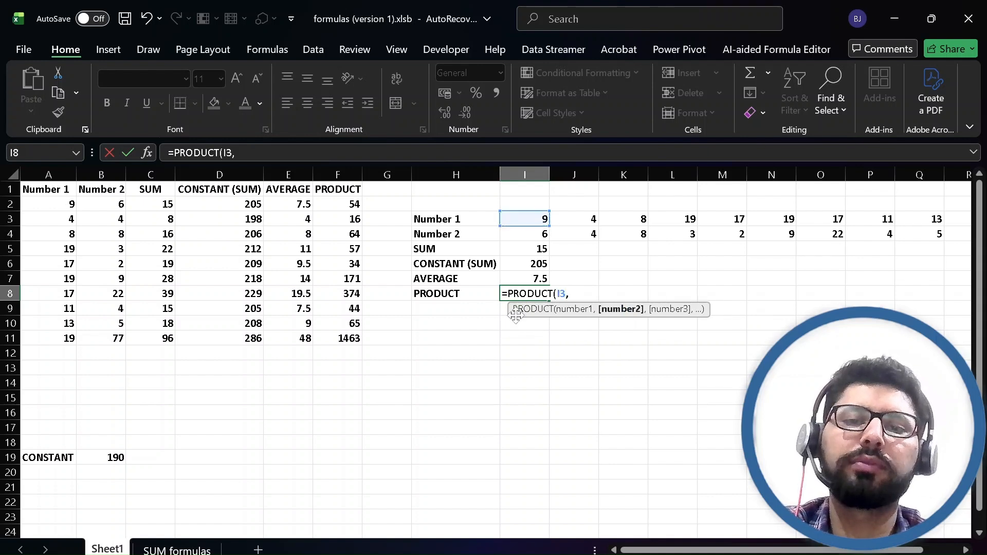
left_click(524, 234)
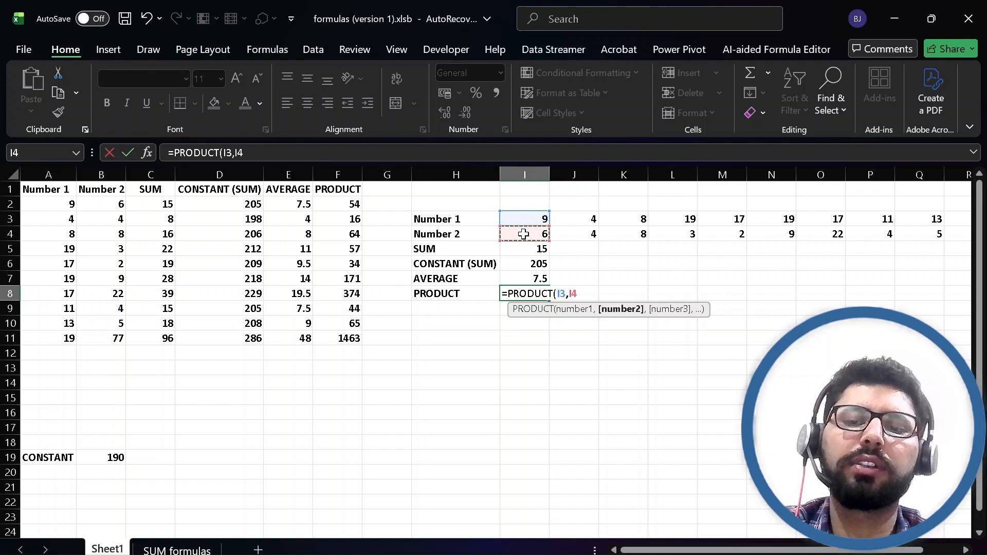
type(")")
key("Return")
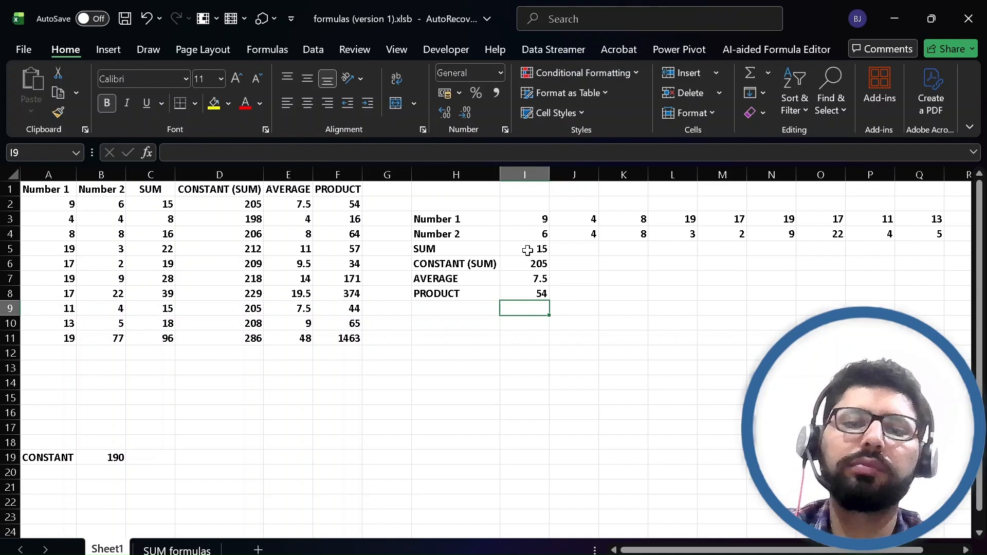
Fill the four formulas in I5:I8 together across the horizontal table through column Q.
left_click(527, 250)
key("shift+Down")
key("shift+Down")
key("shift+Down")
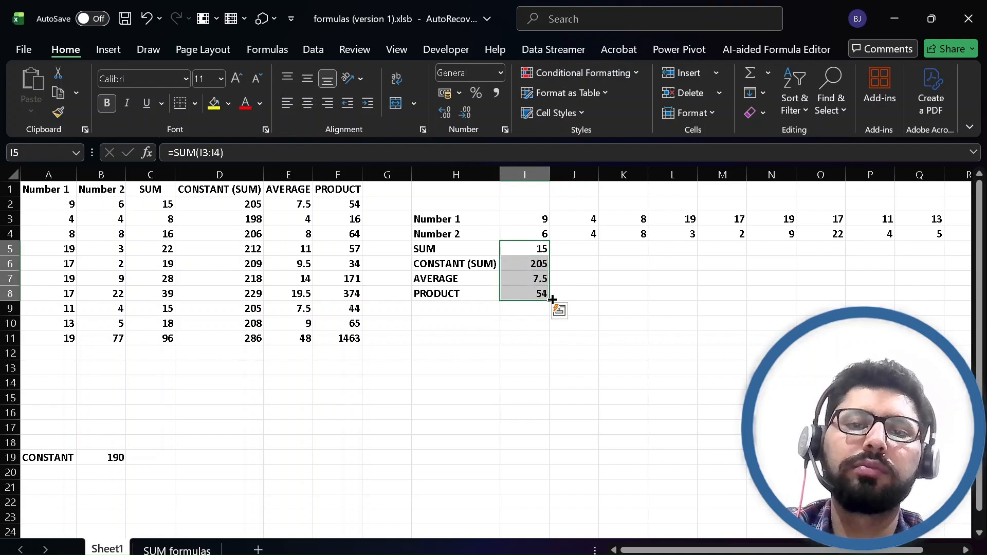
left_click_drag(552, 300, 933, 288)
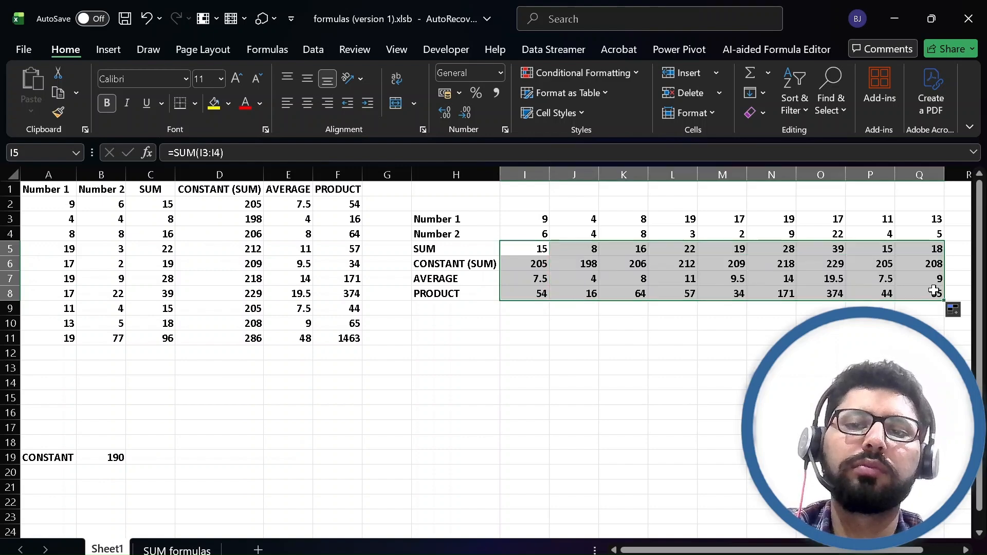
left_click(601, 365)
Switch to the SUM formulas sheet and clear the existing answer in cell I2.
left_click(185, 549)
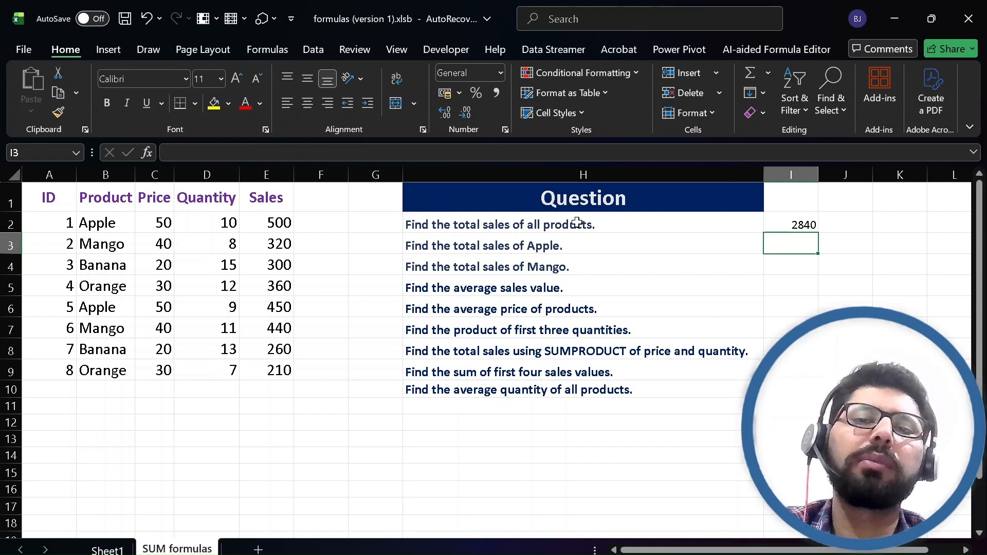
left_click(796, 223)
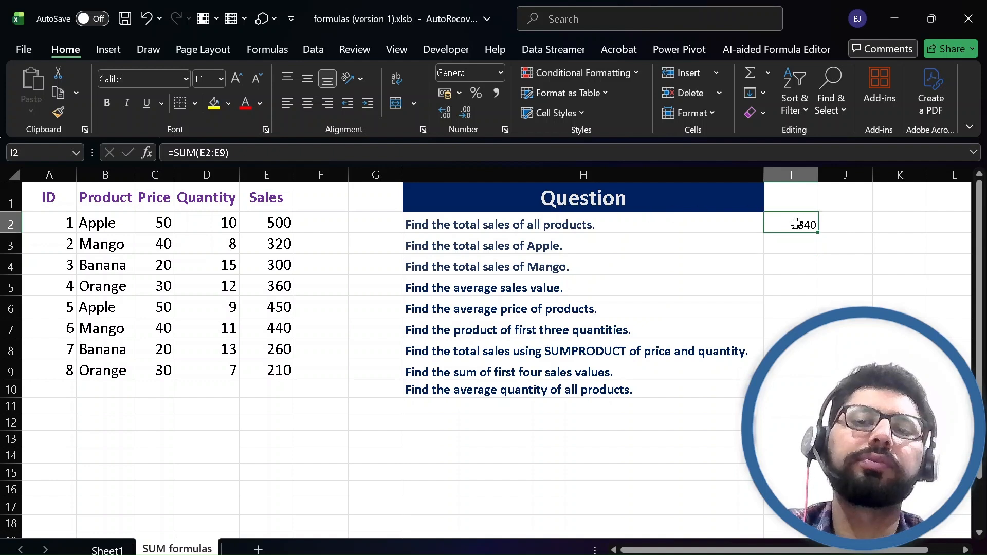
key("Delete")
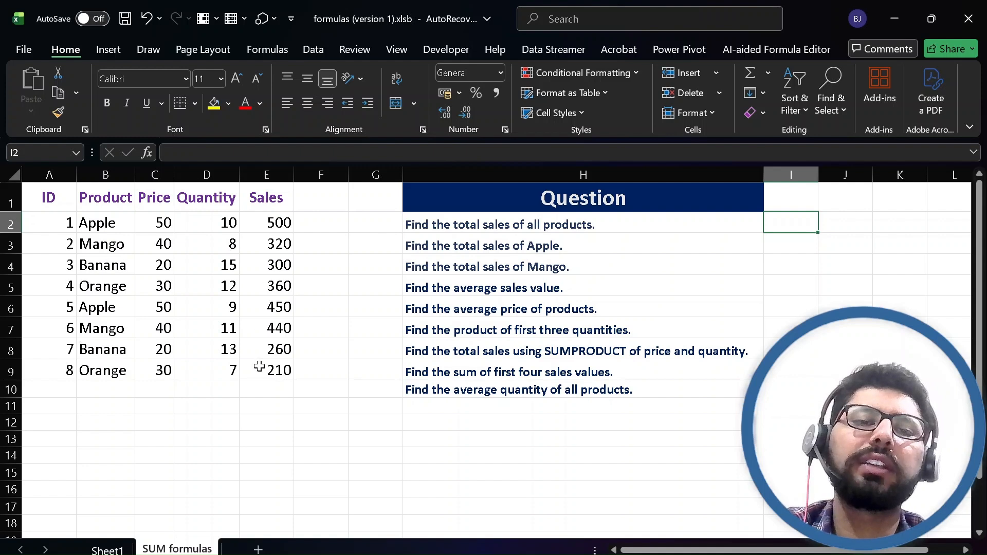
Enter =SUM(E2:E9) in cell I2 to total the sales of all products.
left_click_drag(262, 225, 273, 372)
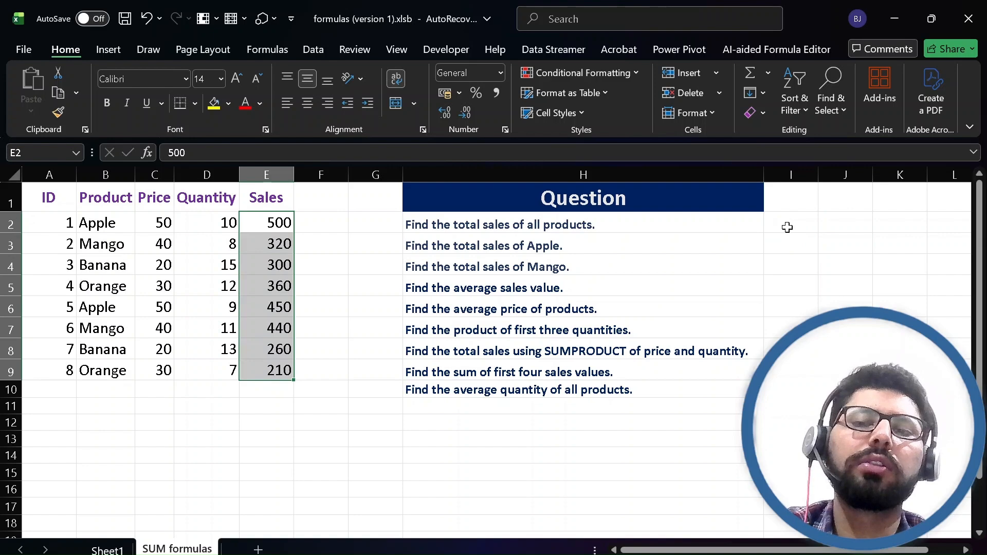
double_click(787, 227)
type("=")
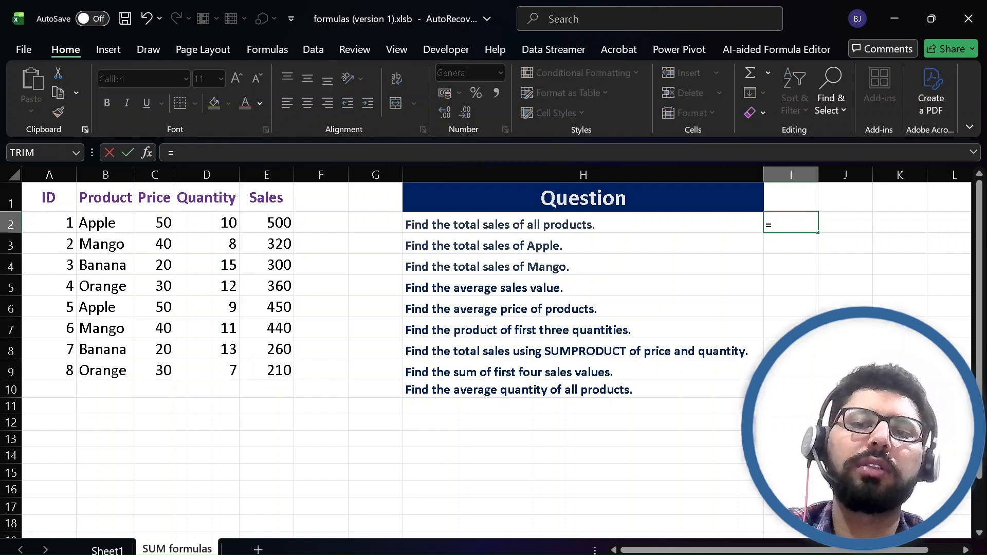
type("SUM")
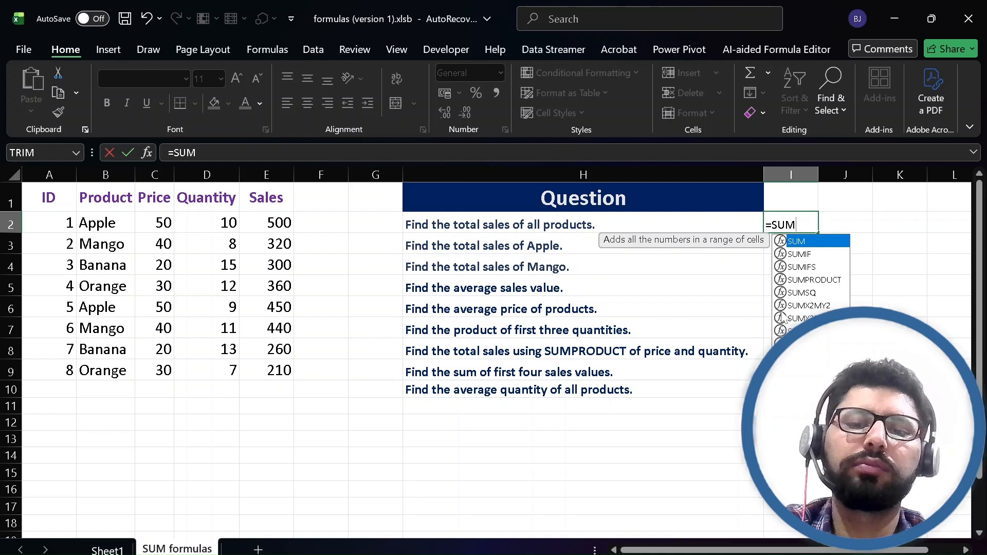
type("(")
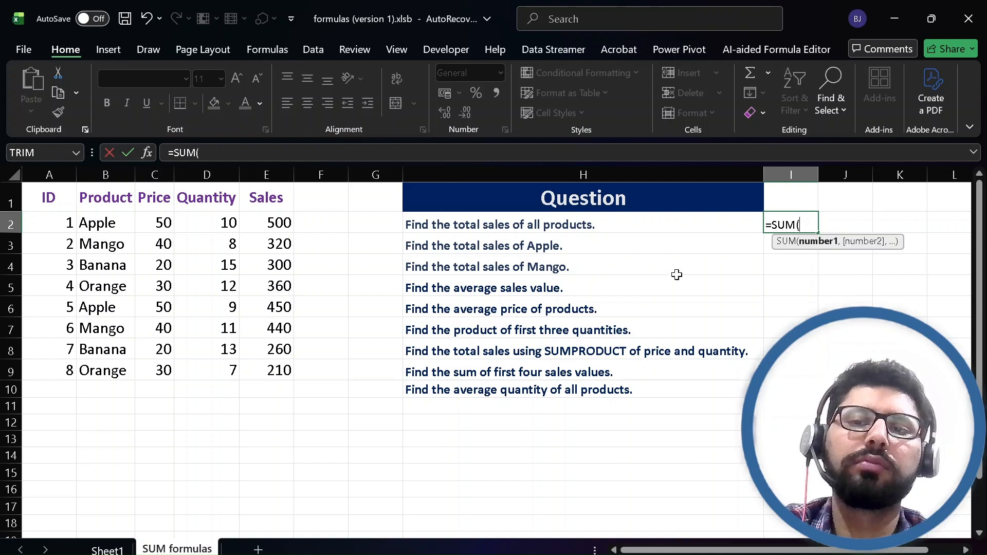
left_click_drag(266, 224, 265, 372)
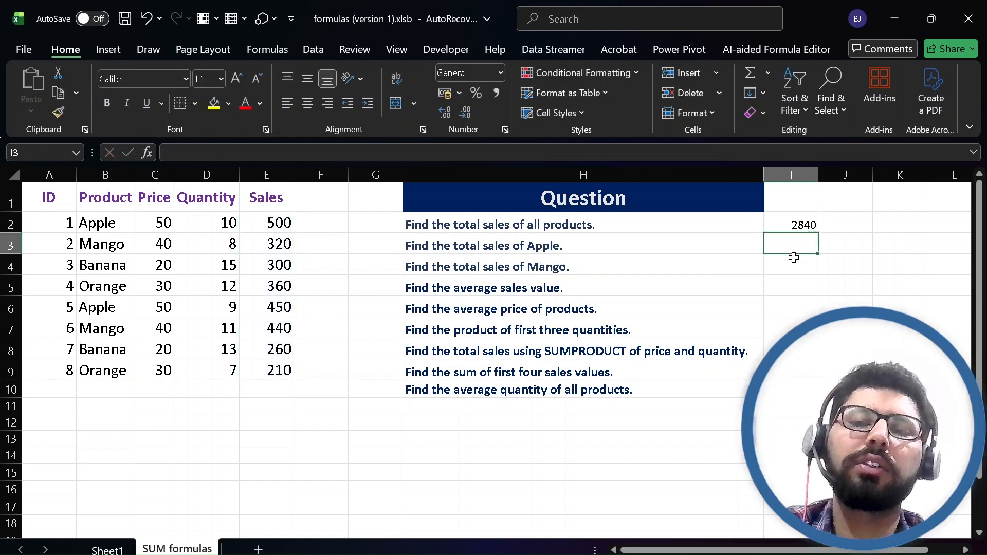
double_click(793, 243)
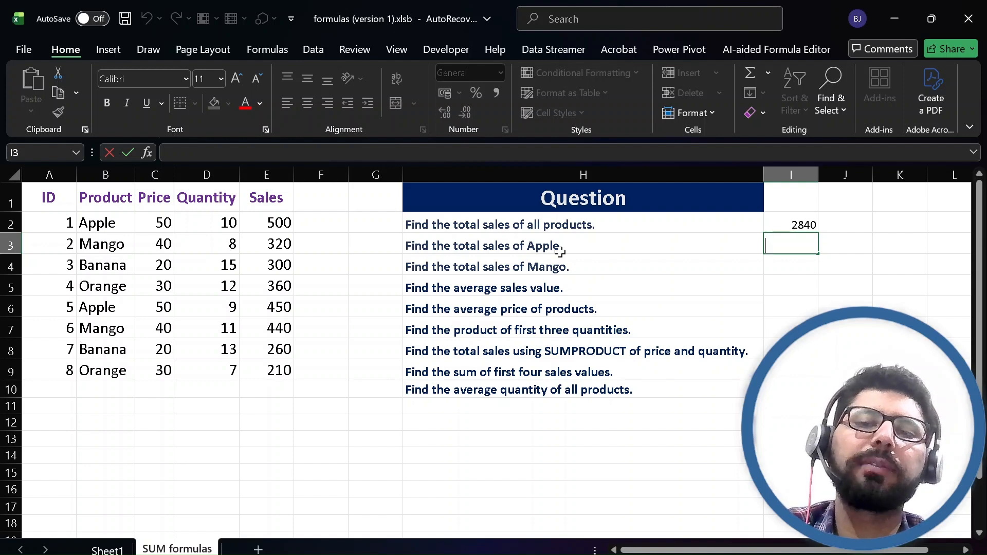
left_click(85, 226)
left_click(122, 313)
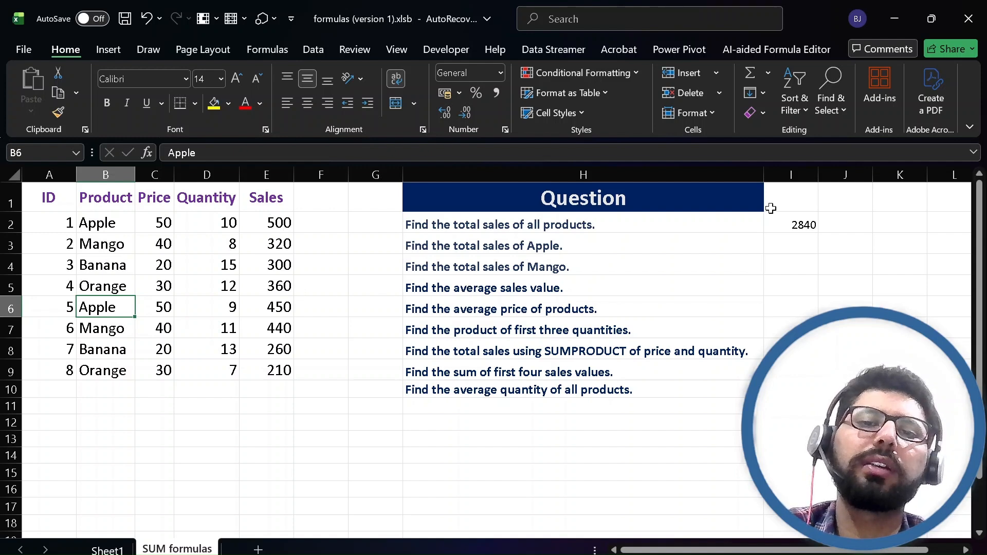
Enter =SUMIF(B2:B9,"APPLE",E2:E9) in cell I3 to total the sales of Apple.
double_click(798, 241)
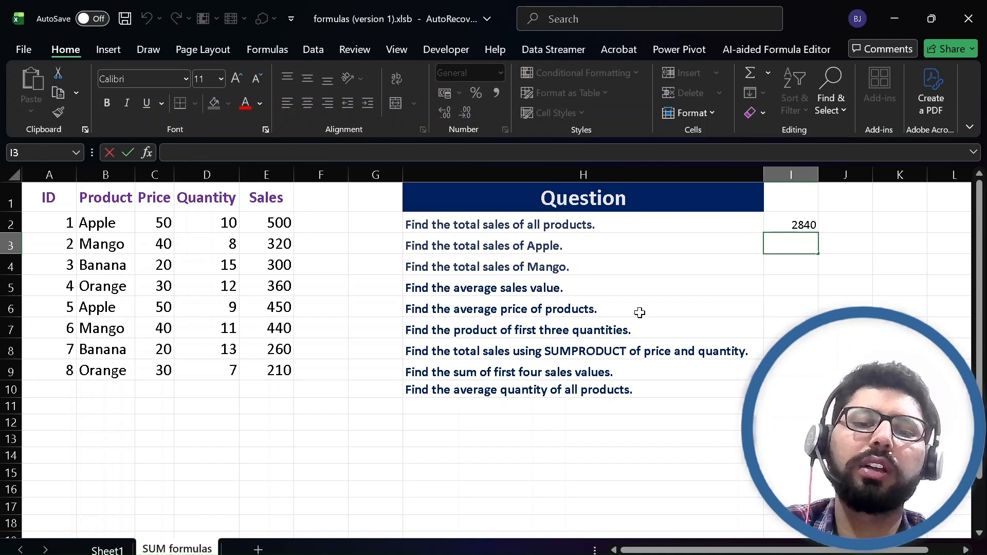
type("=S")
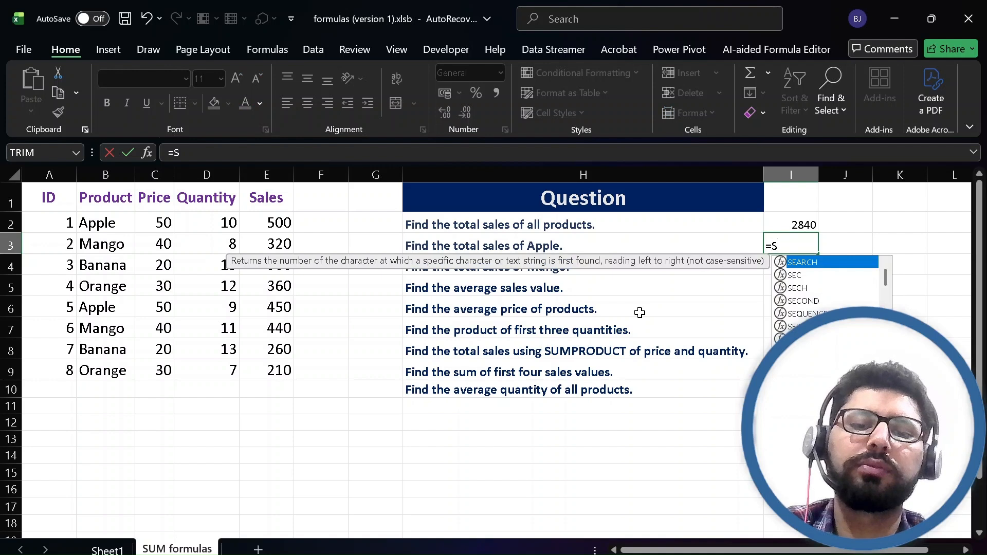
type("UMIF")
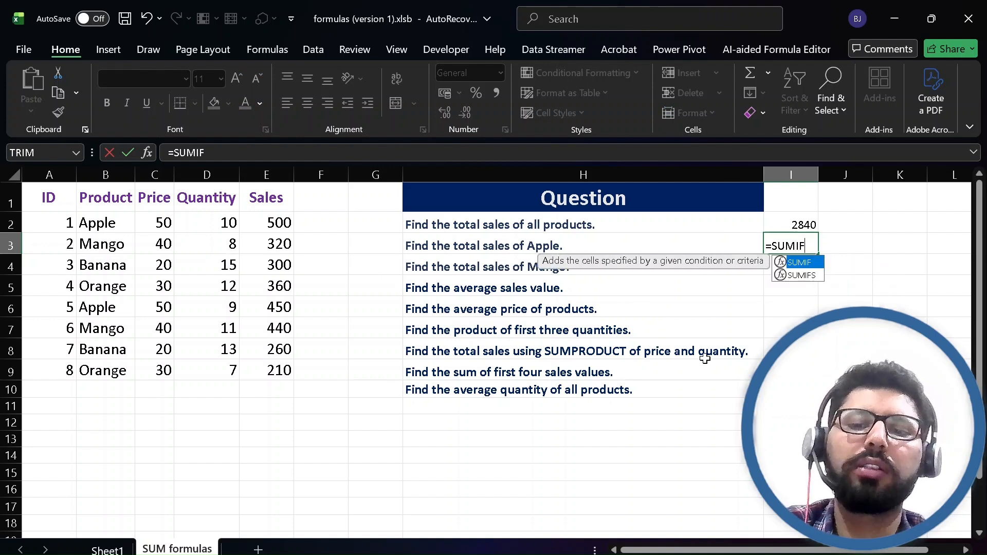
type("(")
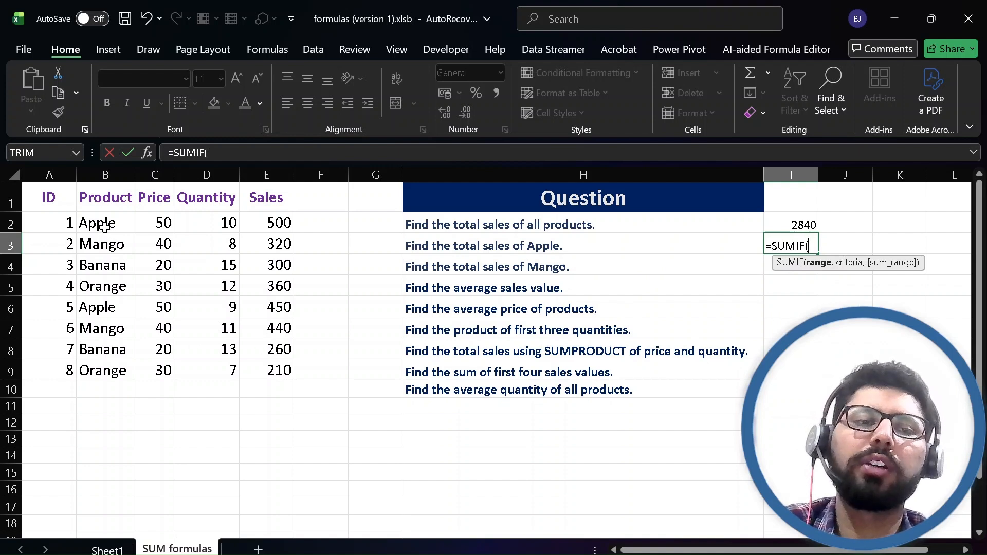
left_click_drag(104, 226, 99, 371)
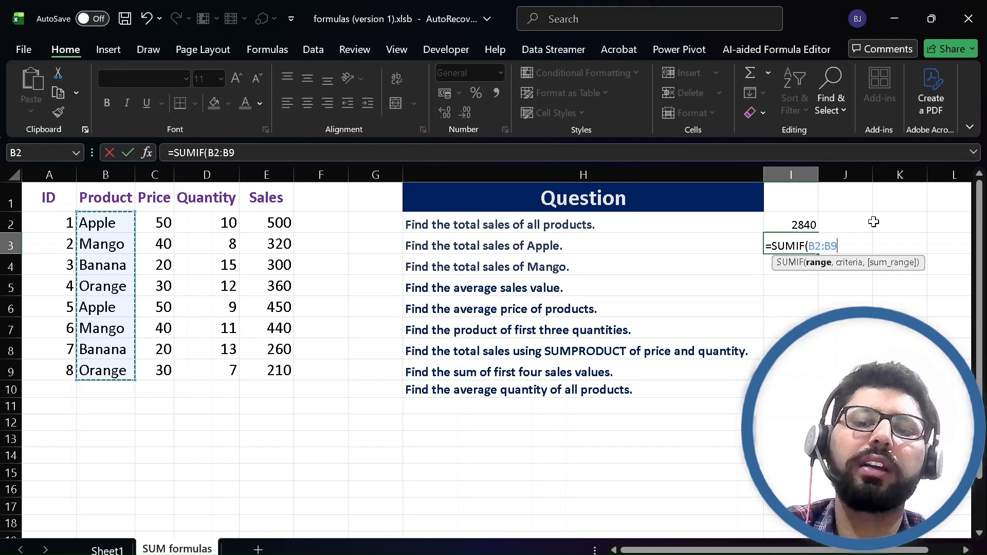
type(",")
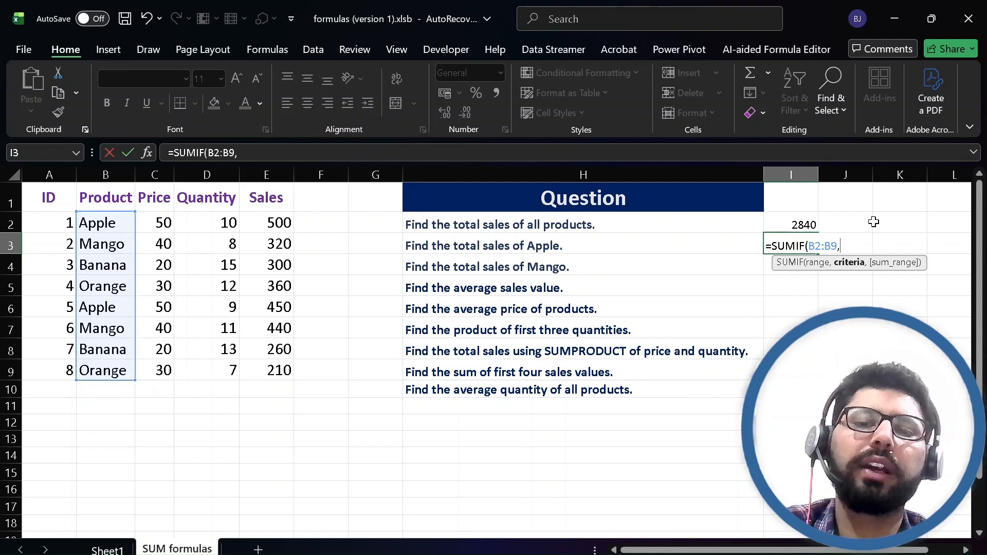
type("\"")
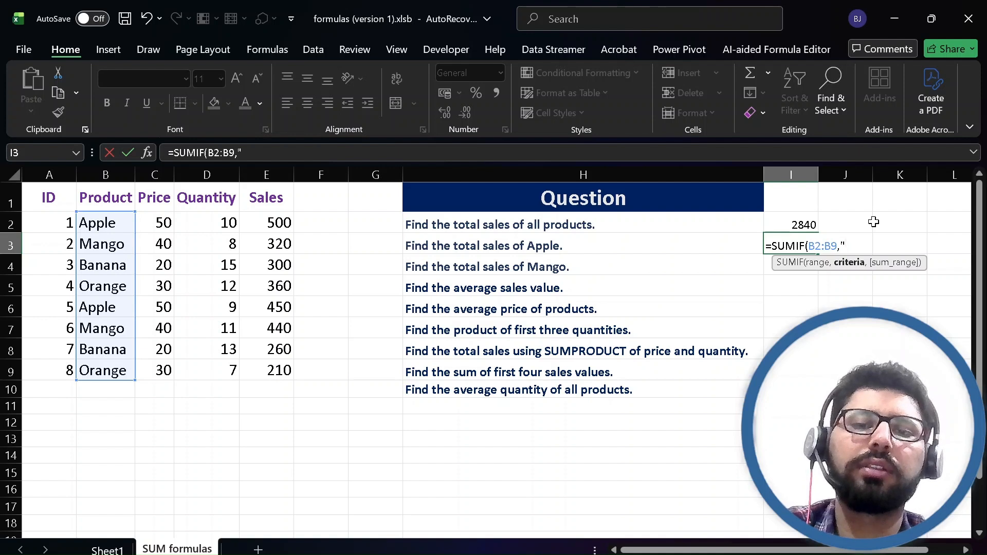
type("APPLE")
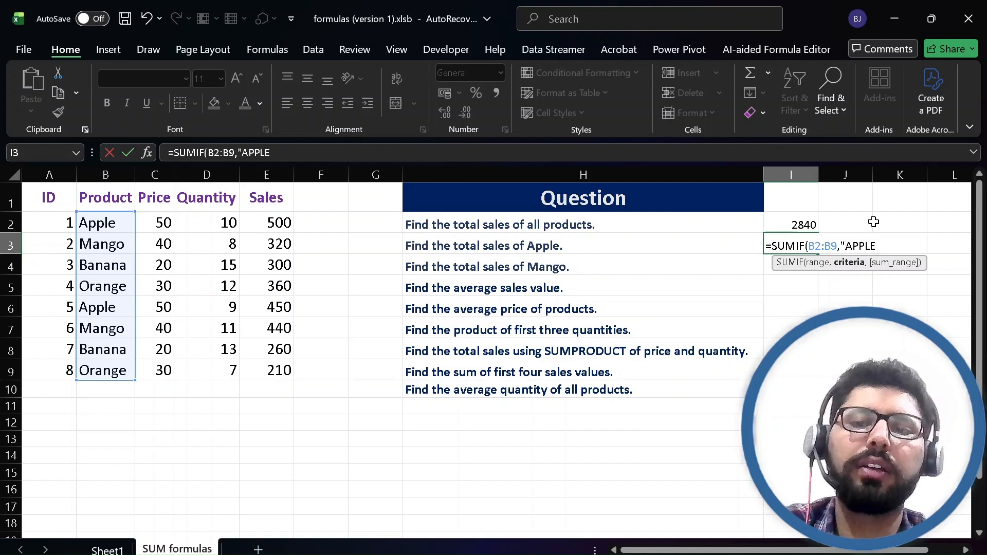
type("\",")
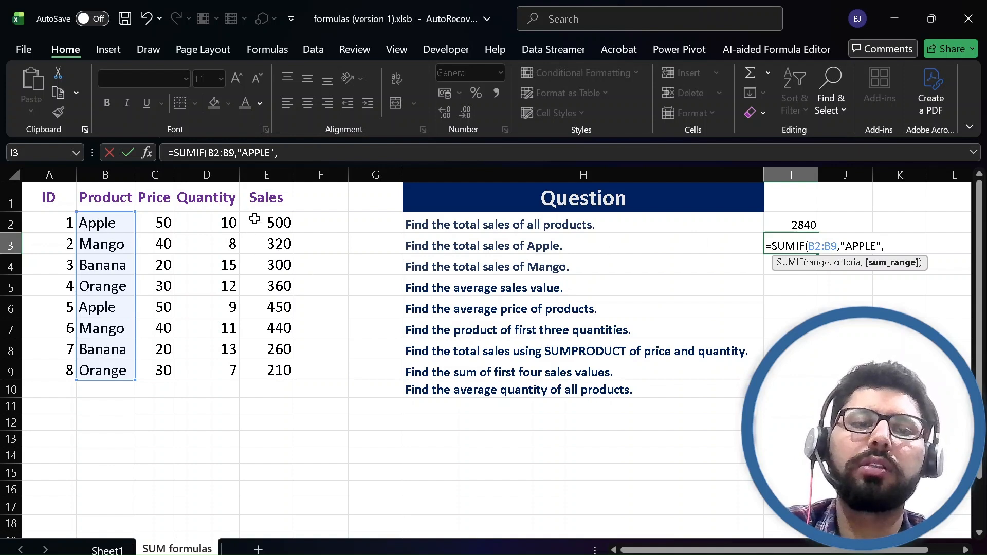
left_click_drag(265, 225, 262, 370)
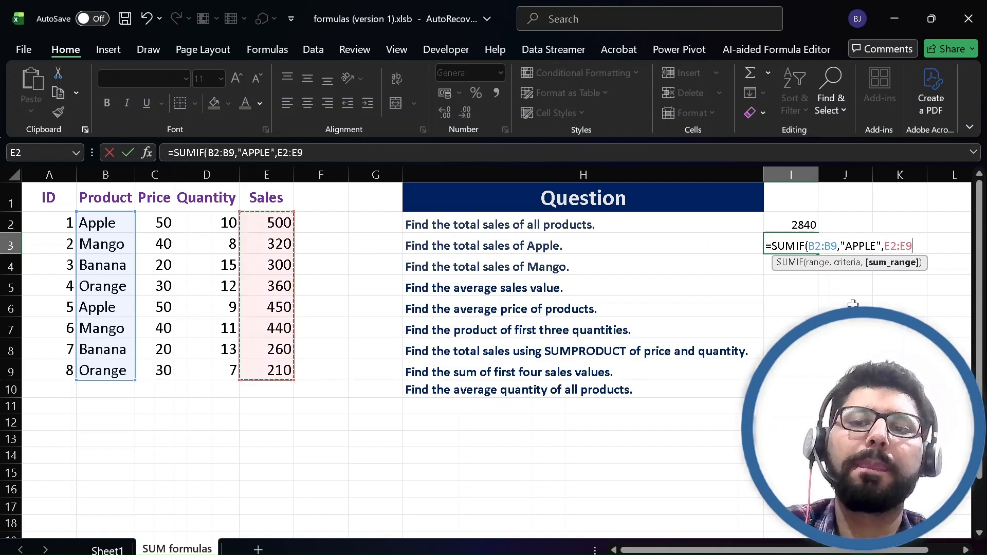
key("Return")
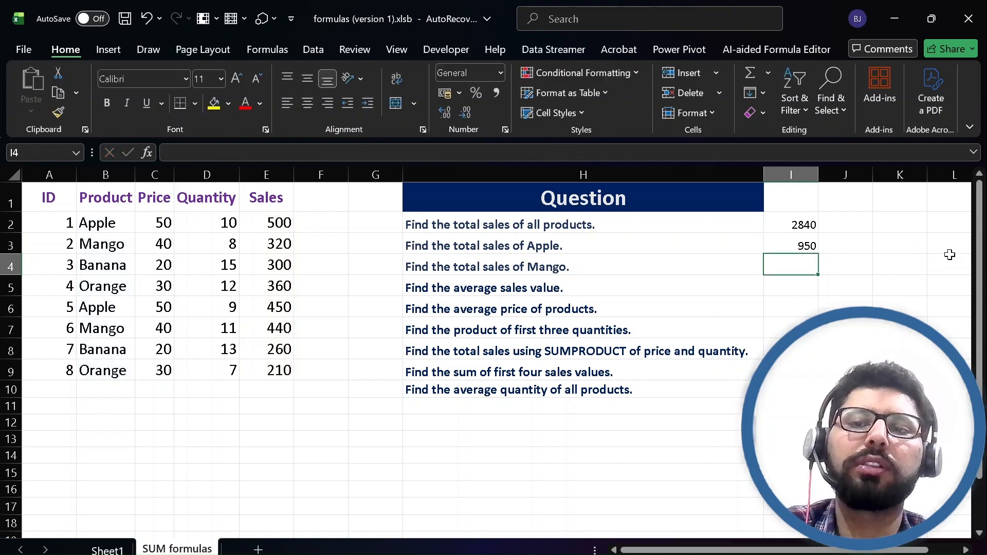
Enter =SUMIF(B2:B9,"MANGO",E2:E9) in cell I4 to total the sales of Mango.
double_click(782, 262)
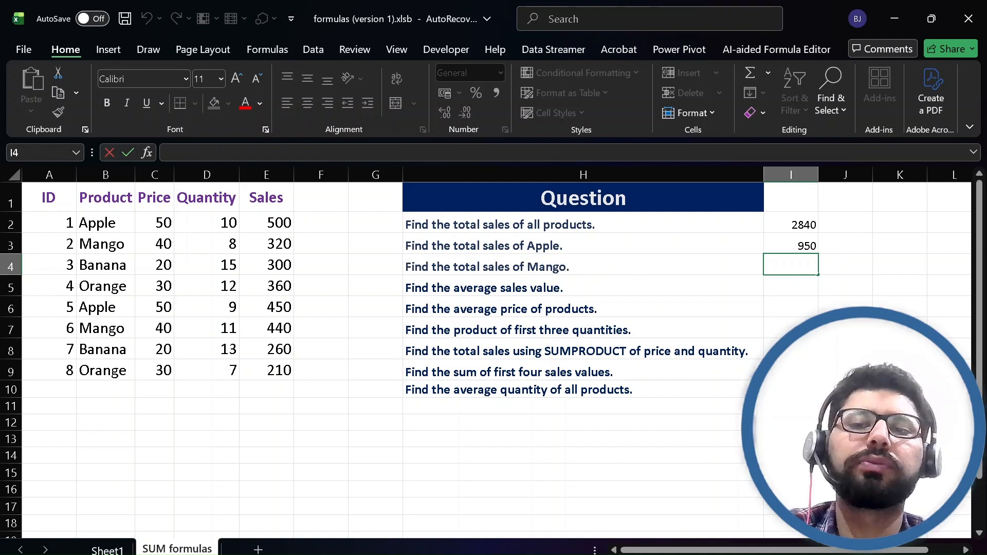
type("=")
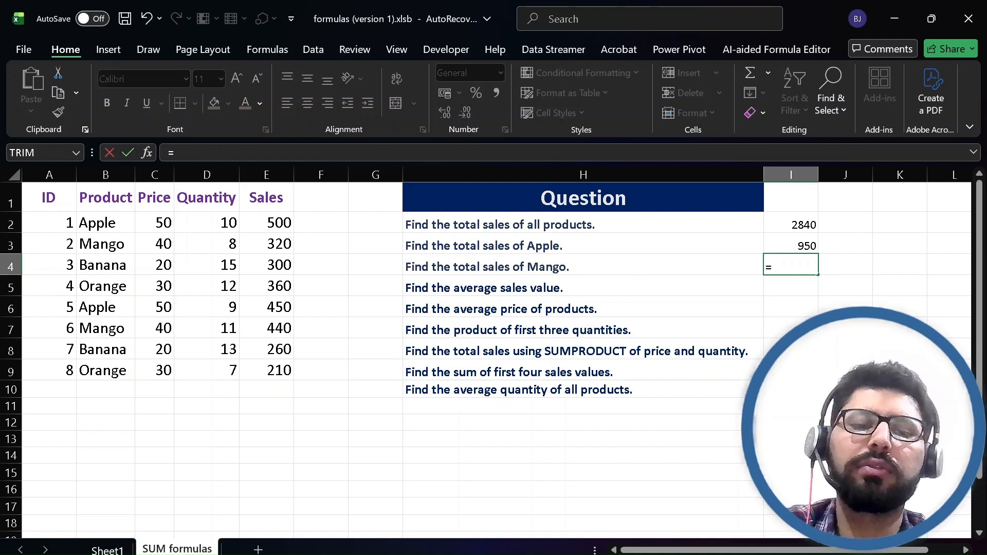
type("SUM")
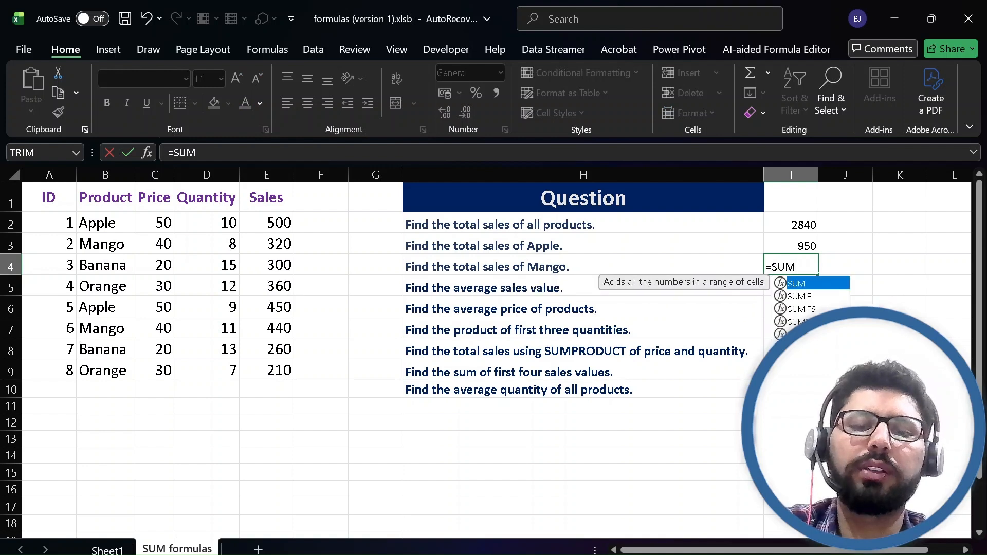
type("IF")
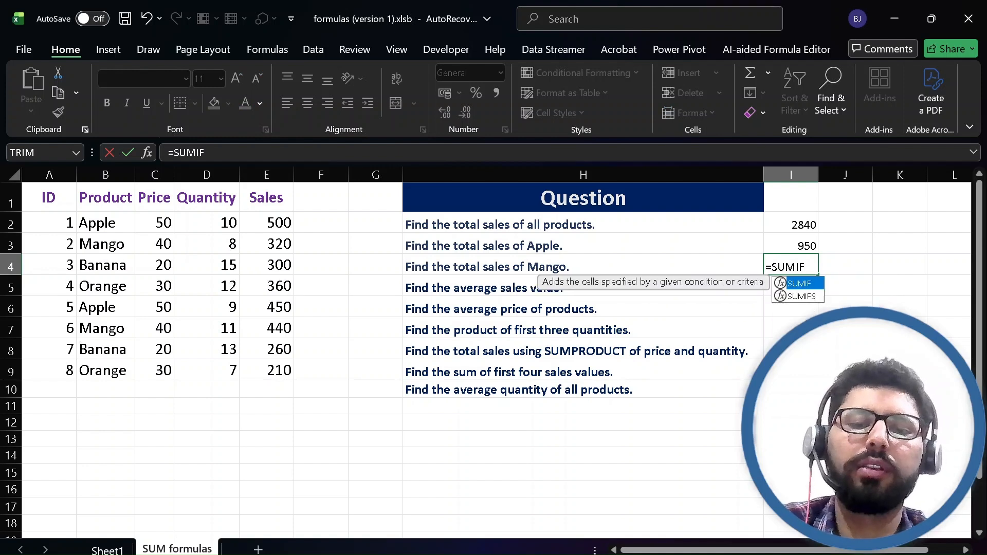
type("(")
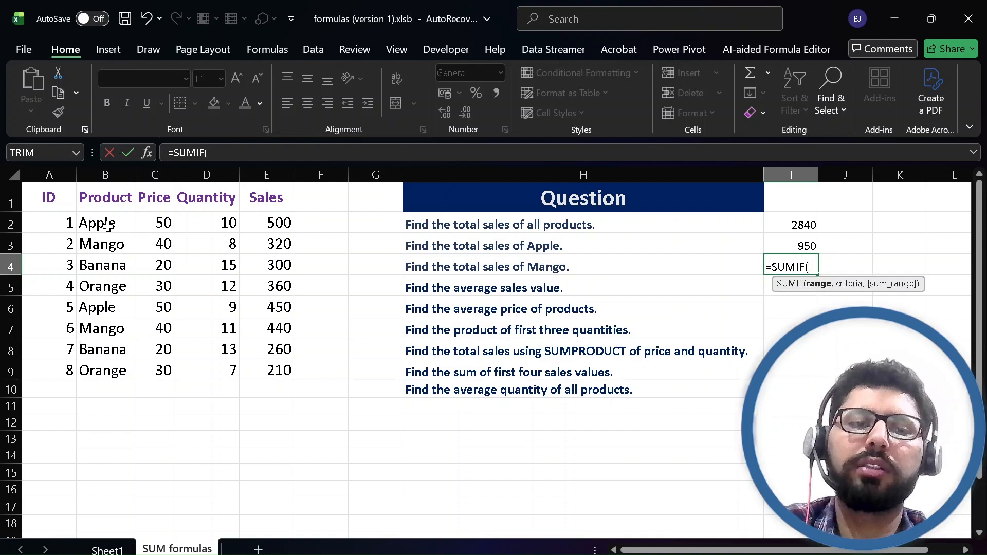
left_click_drag(106, 225, 91, 371)
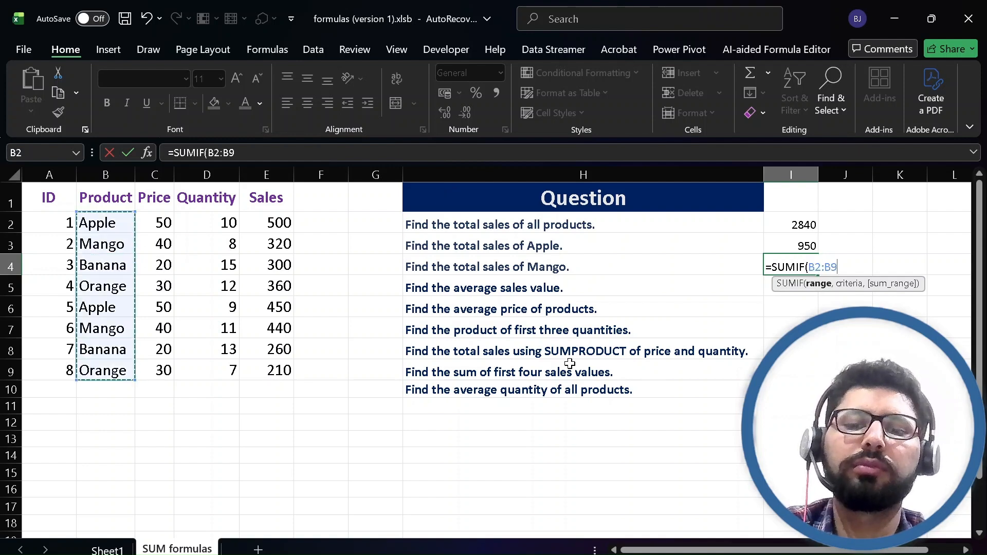
type(",\"")
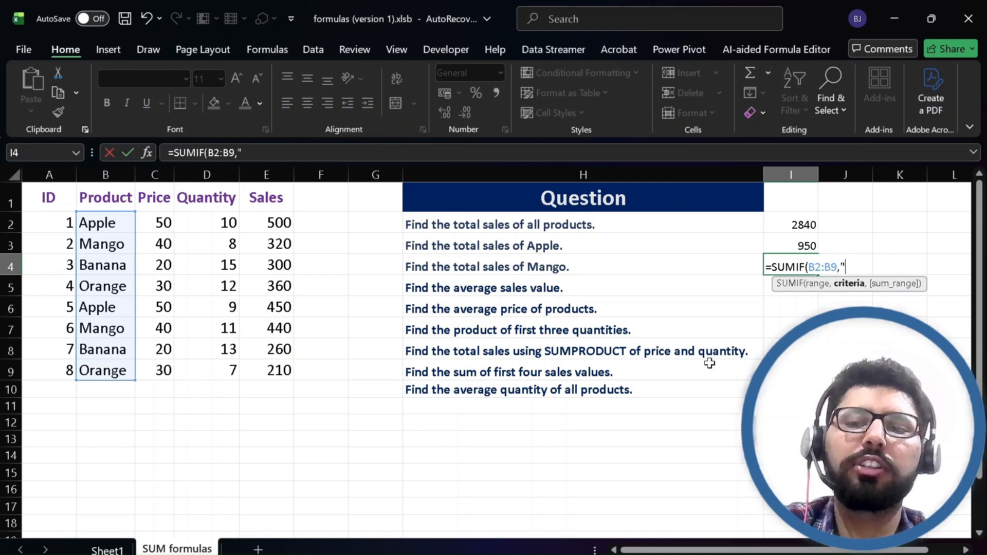
type("MAN")
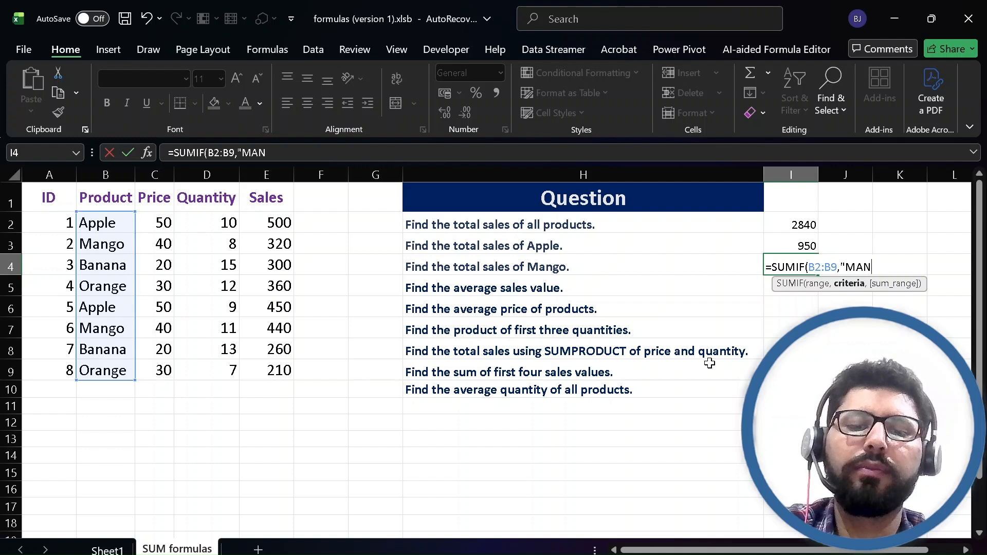
type("GO")
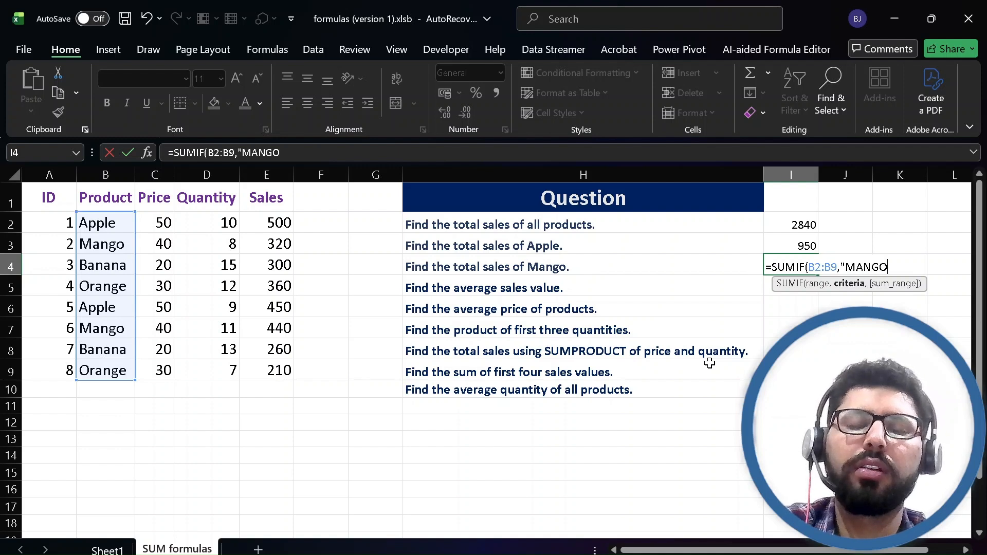
type("\"")
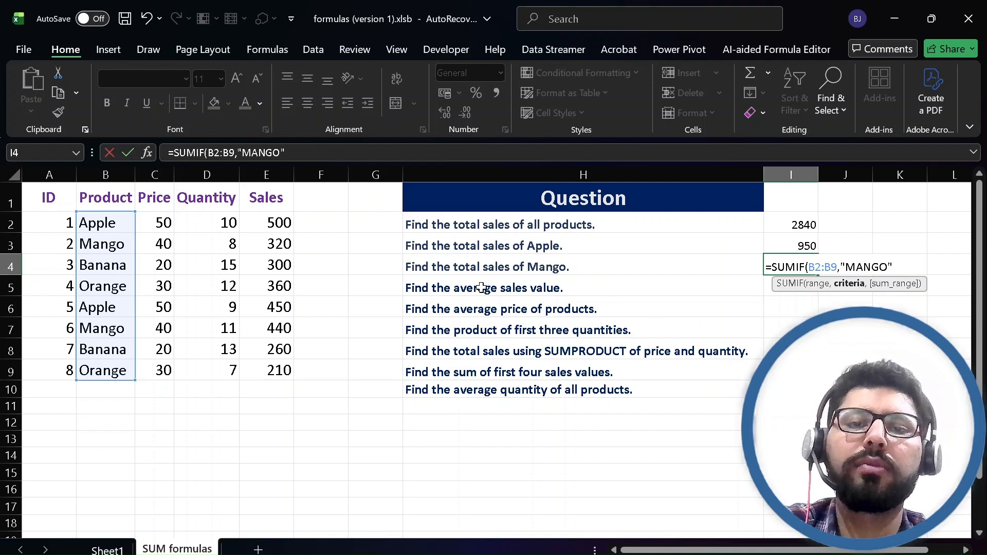
type(",")
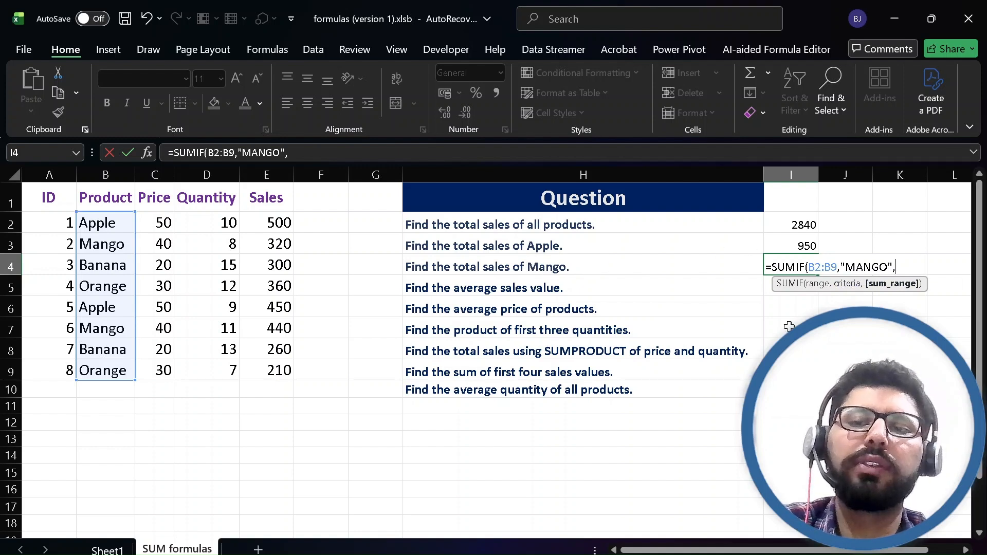
left_click_drag(272, 222, 273, 370)
key("Return")
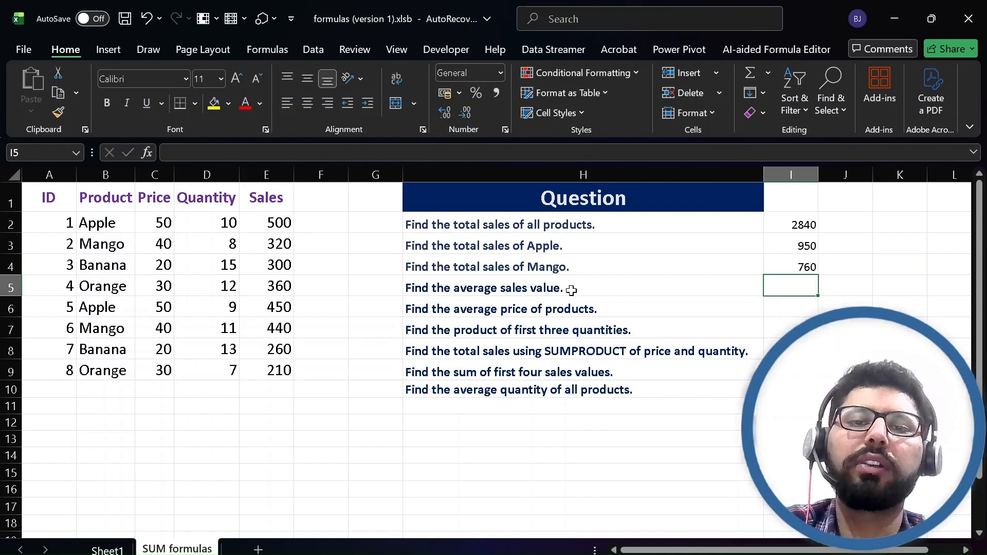
Enter =AVERAGE(E2:E9) in cell I5 to find the average sales value.
double_click(798, 289)
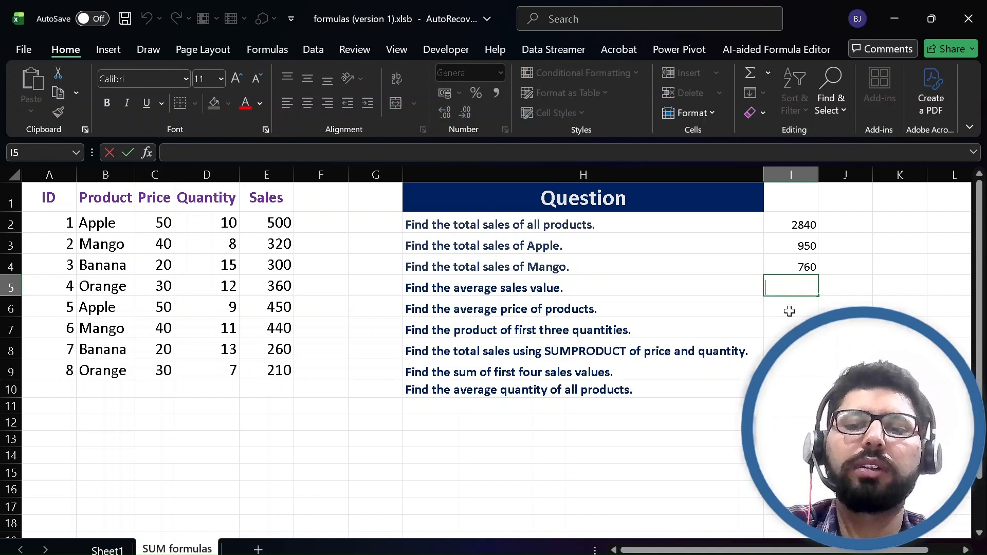
type("=AV")
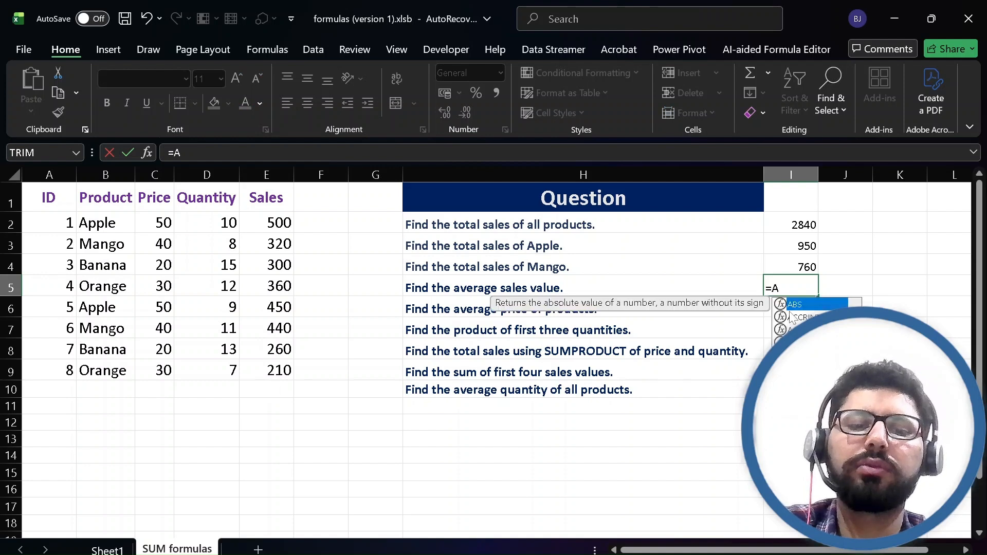
left_click(792, 317)
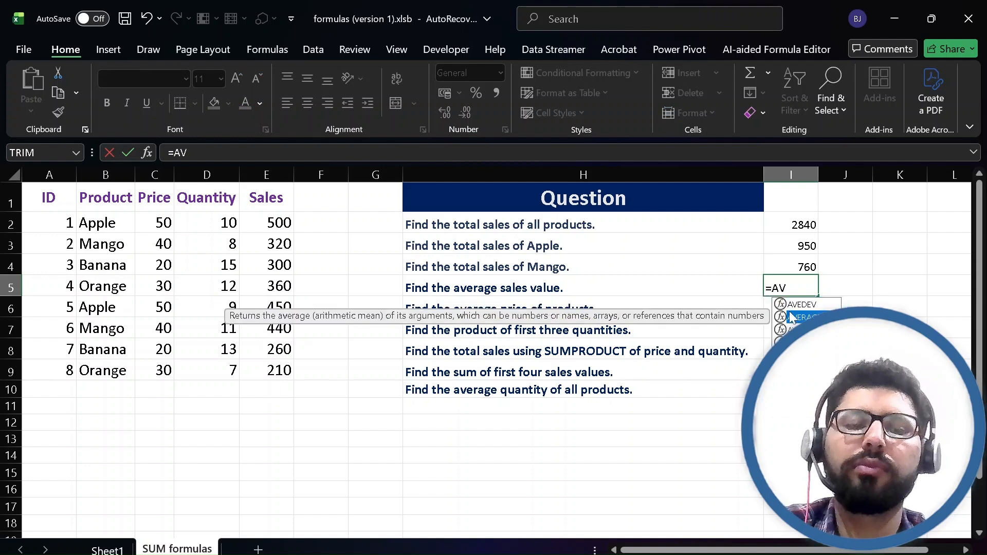
double_click(790, 316)
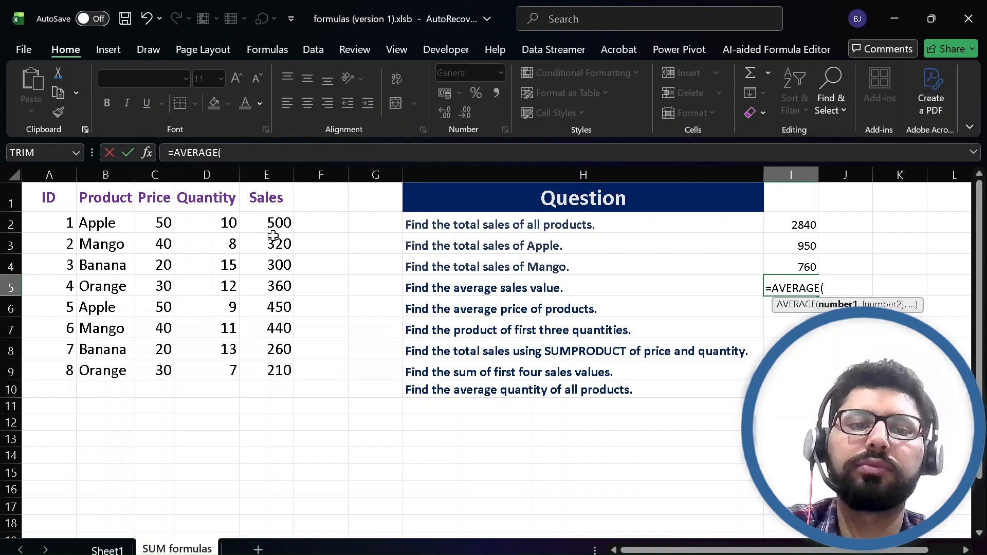
left_click_drag(265, 222, 257, 370)
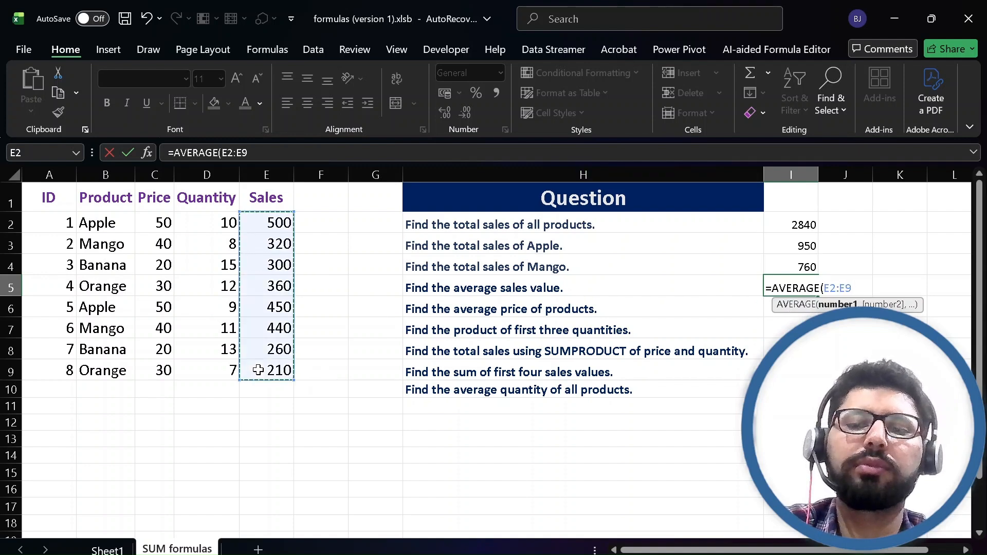
key("Return")
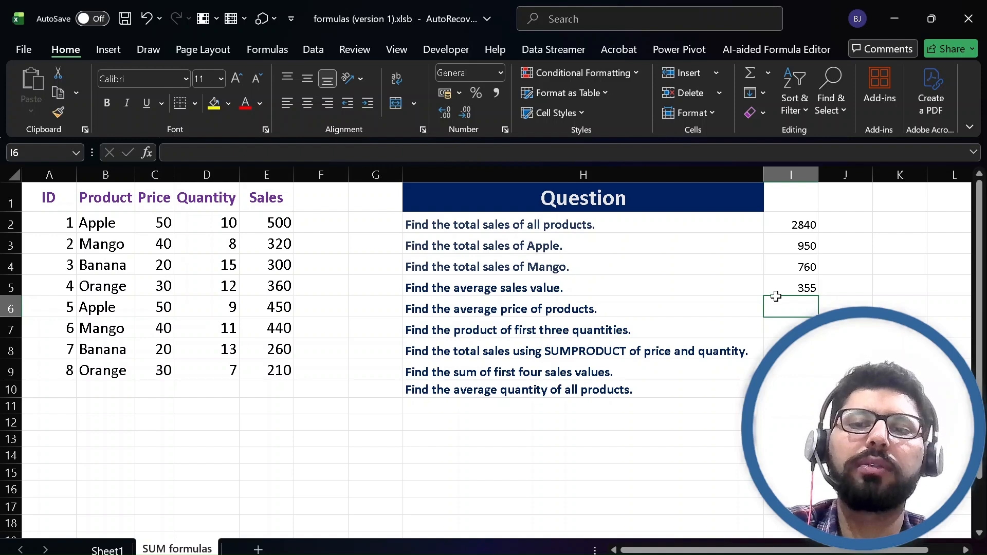
Enter =AVERAGE(C2:C9) in cell I6 to find the average price of products, and check the formula's range.
type("=")
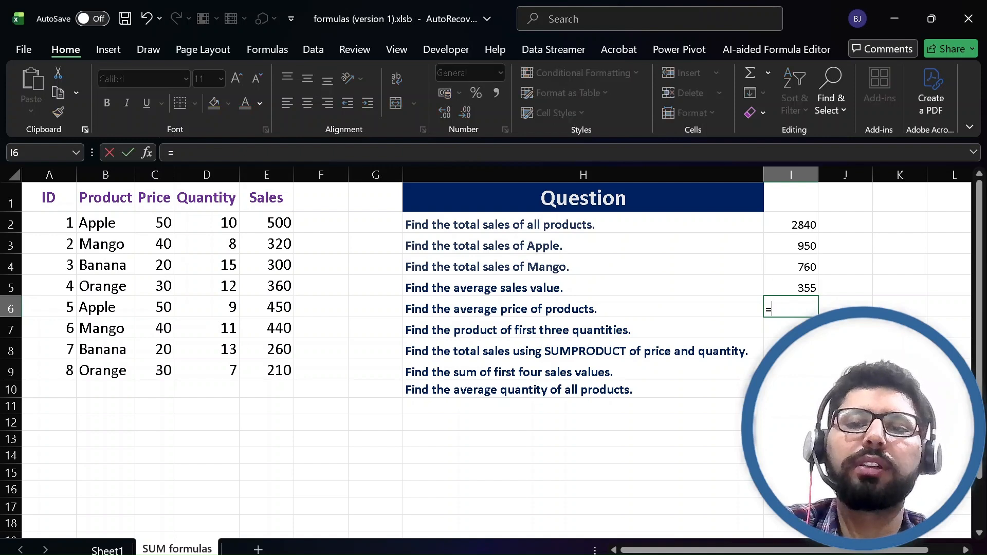
type("A")
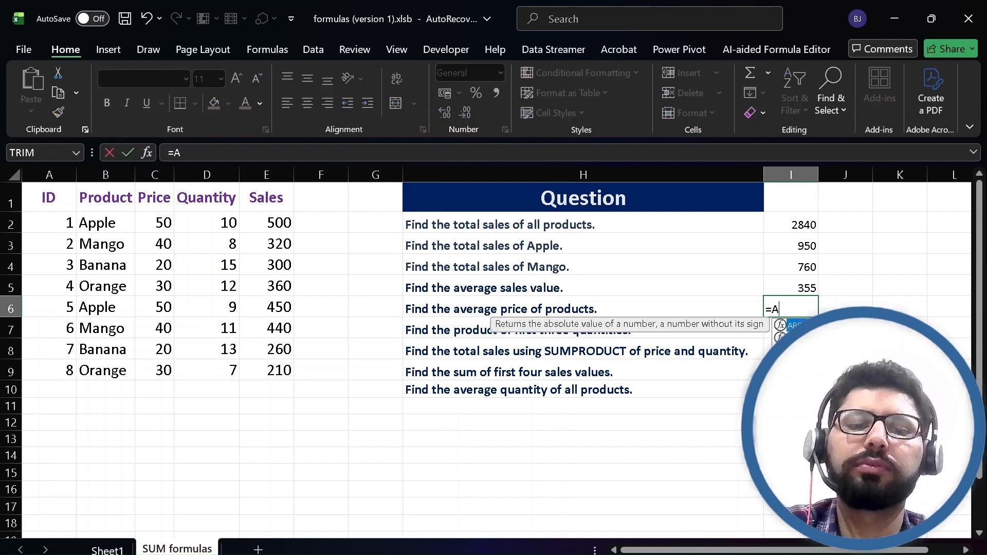
type("V")
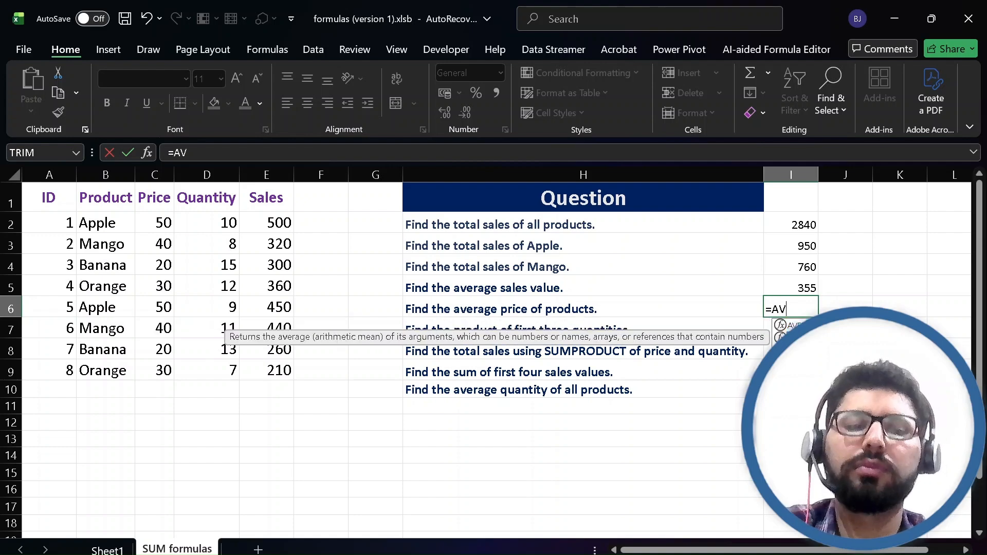
type("ERAGE(")
key("Return")
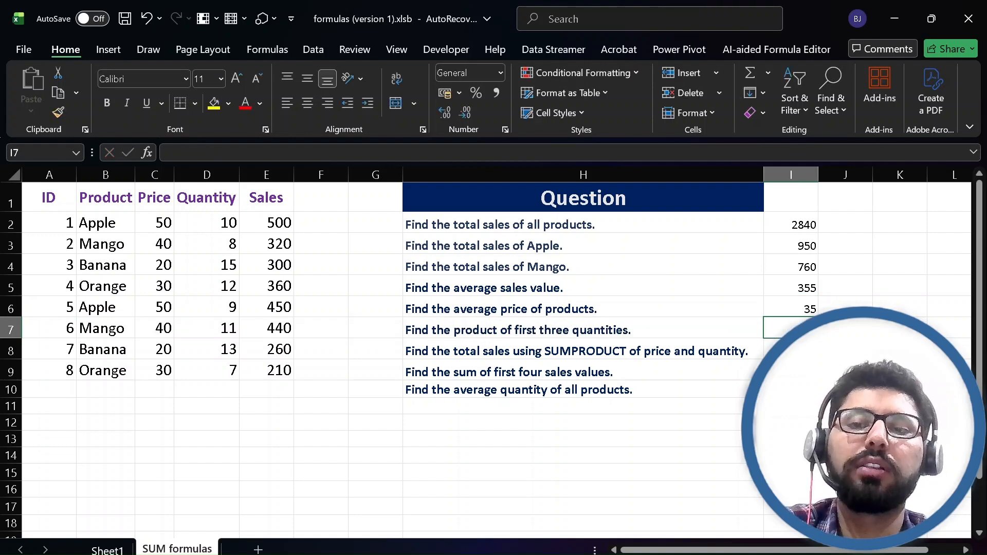
double_click(799, 310)
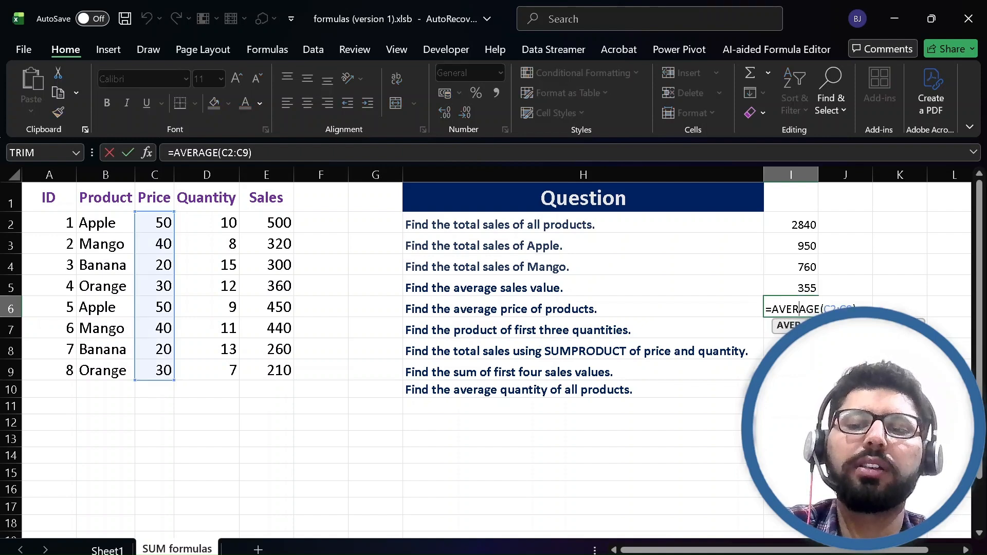
key("Return")
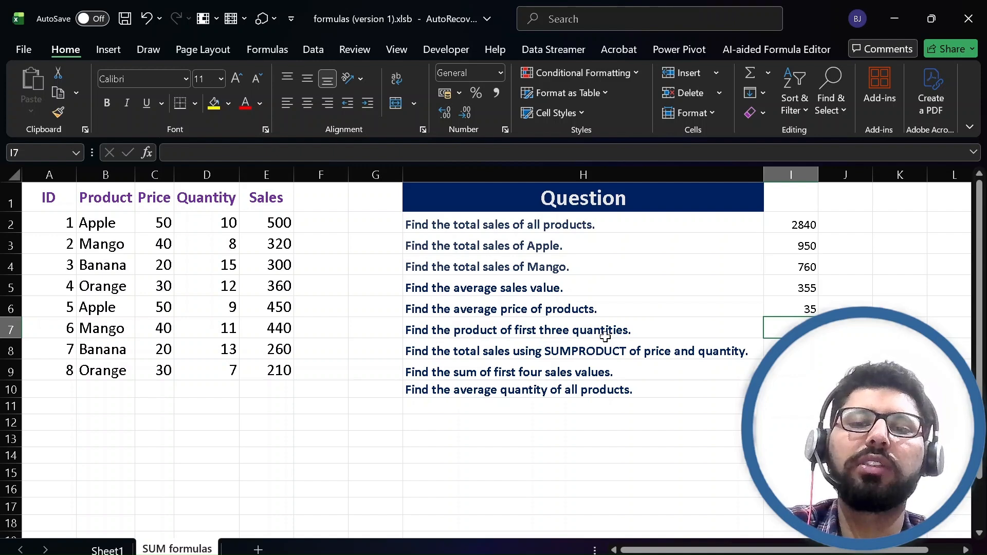
Enter =PRODUCT(D2:D4) in cell I7 to multiply the first three quantities.
double_click(783, 328)
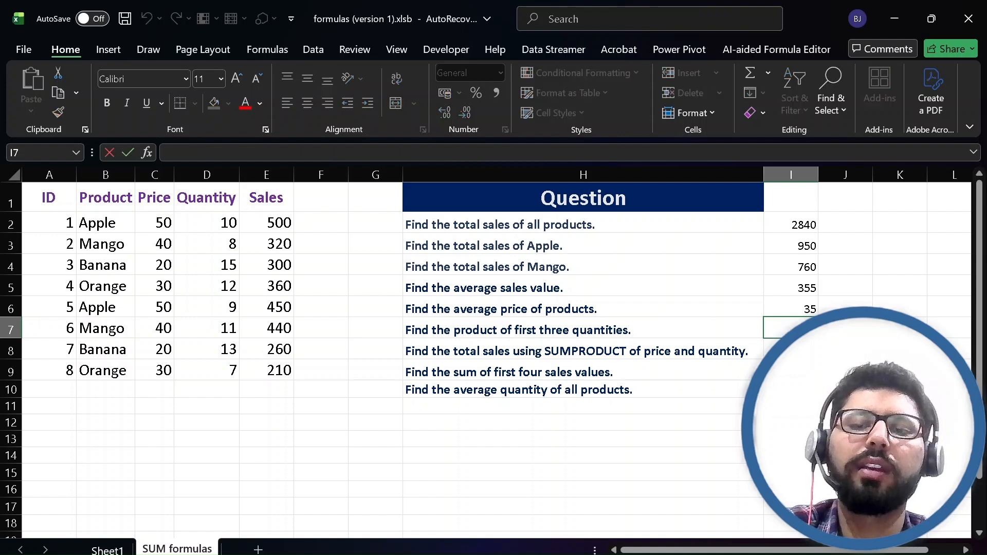
type("=")
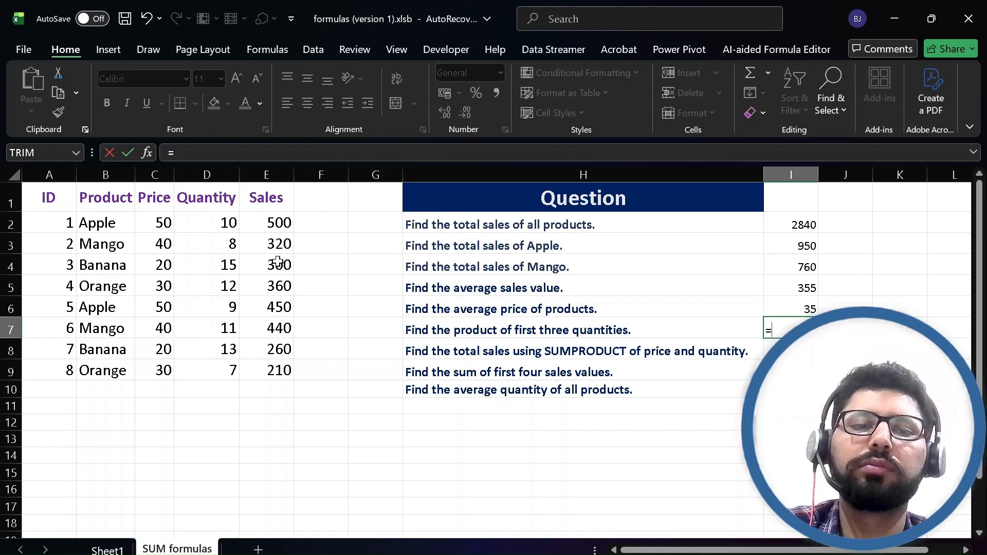
type("PROD")
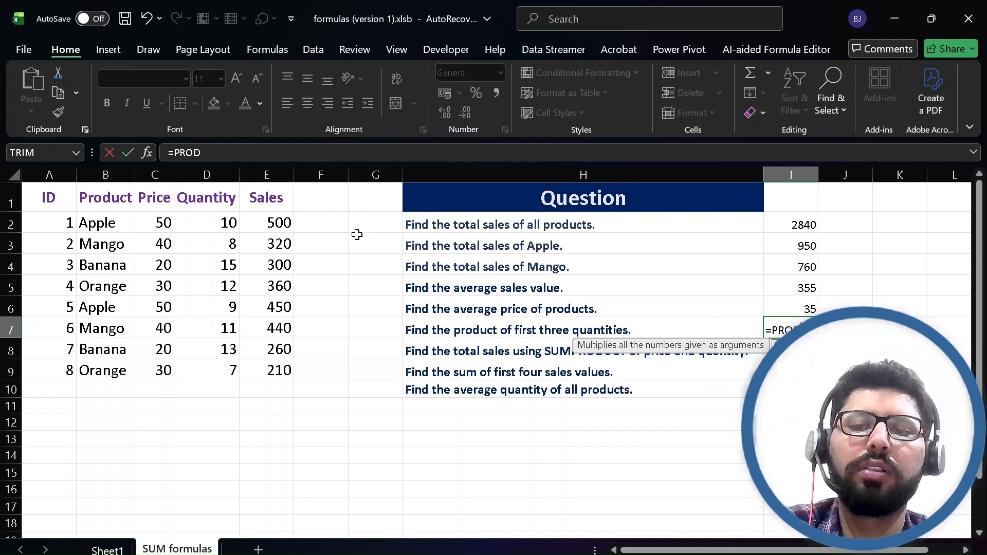
type("U")
key("Tab")
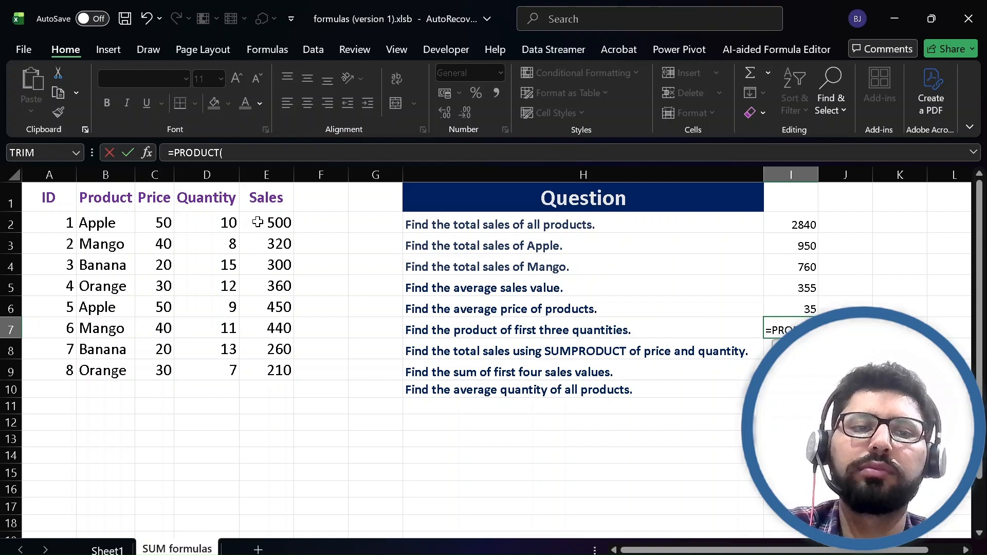
left_click_drag(220, 225, 217, 266)
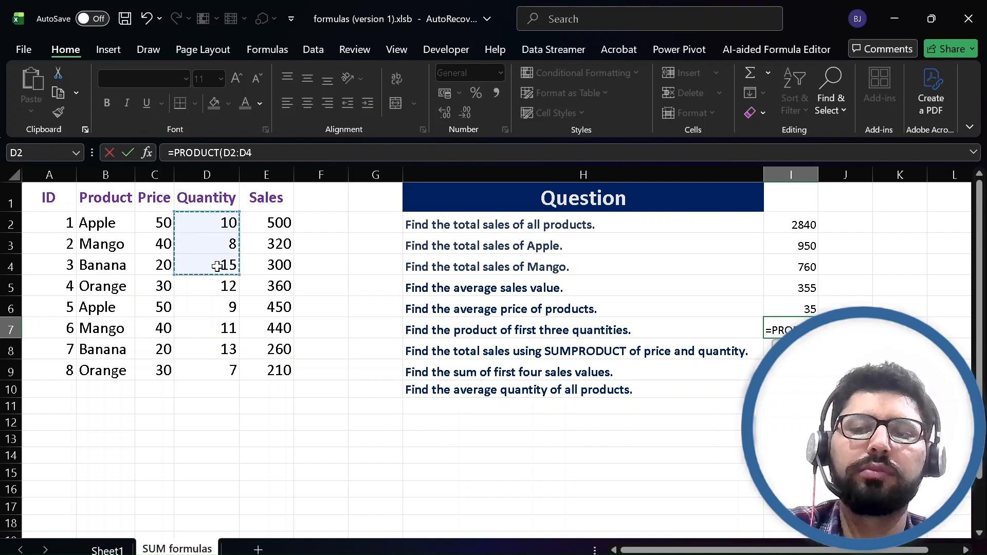
key("Return")
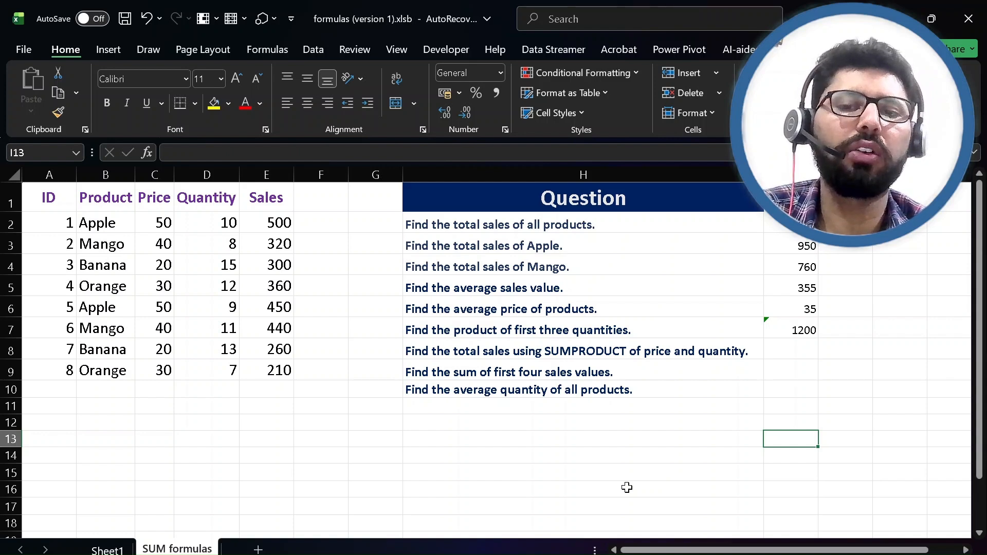
Enter =SUMPRODUCT(C2:C9,D2:D9) in cell I8 to calculate total sales from price and quantity.
double_click(797, 347)
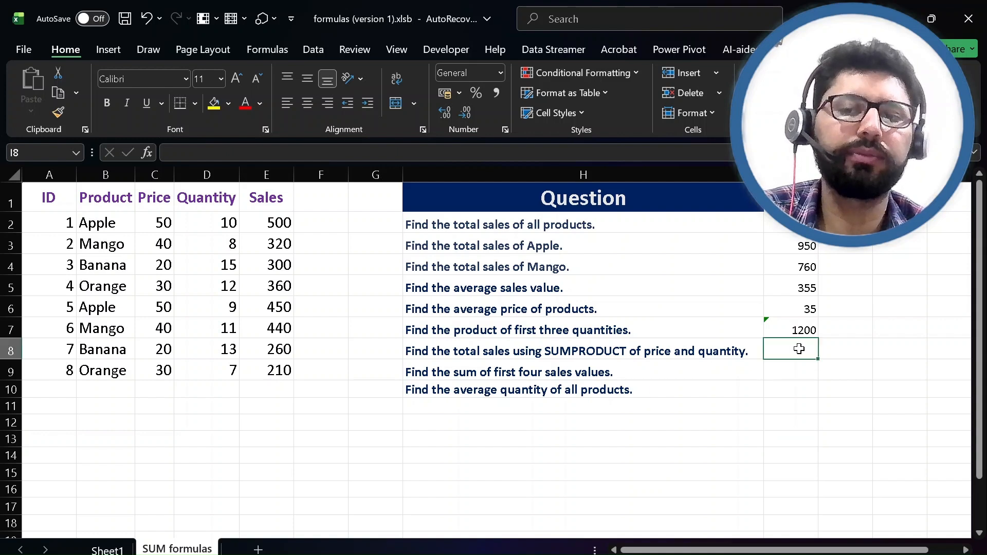
type("=")
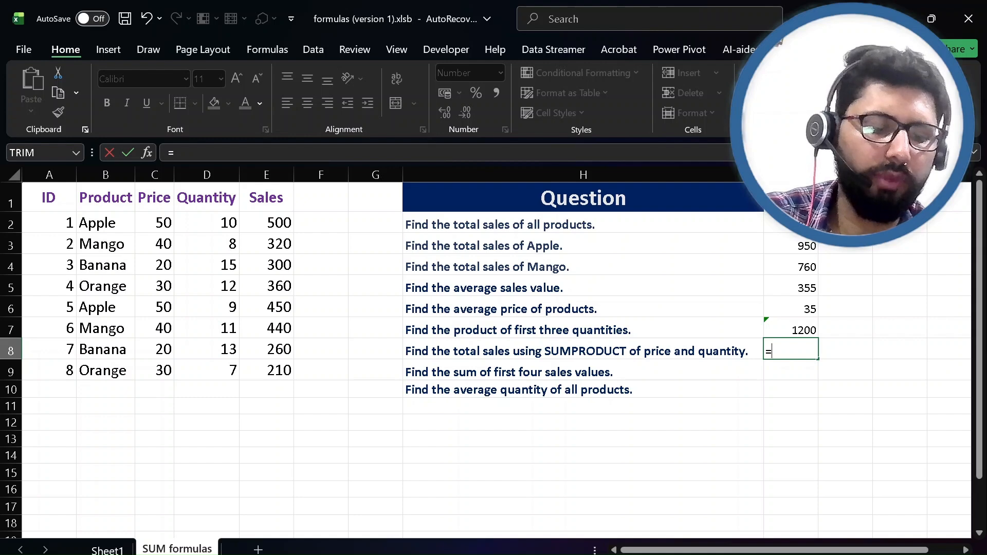
type("S")
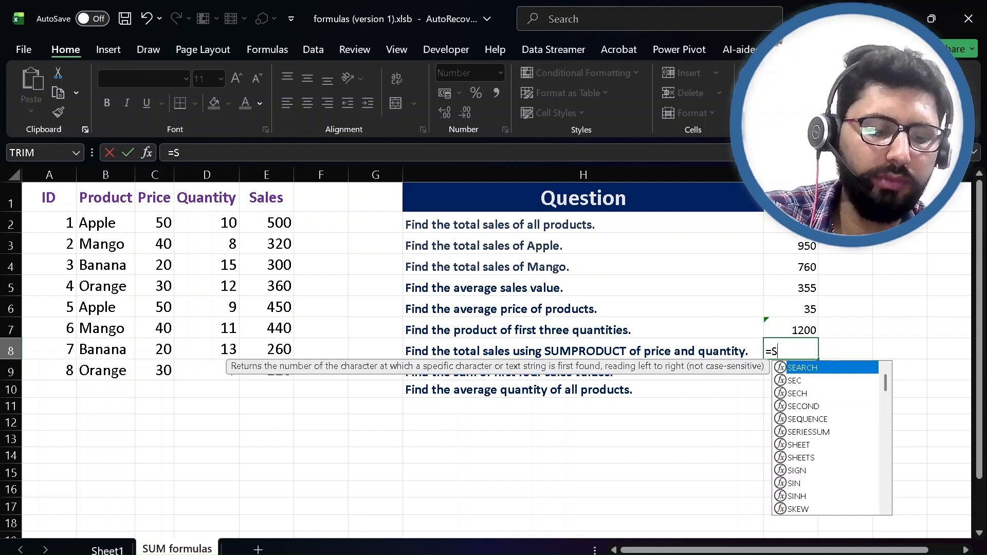
type("U")
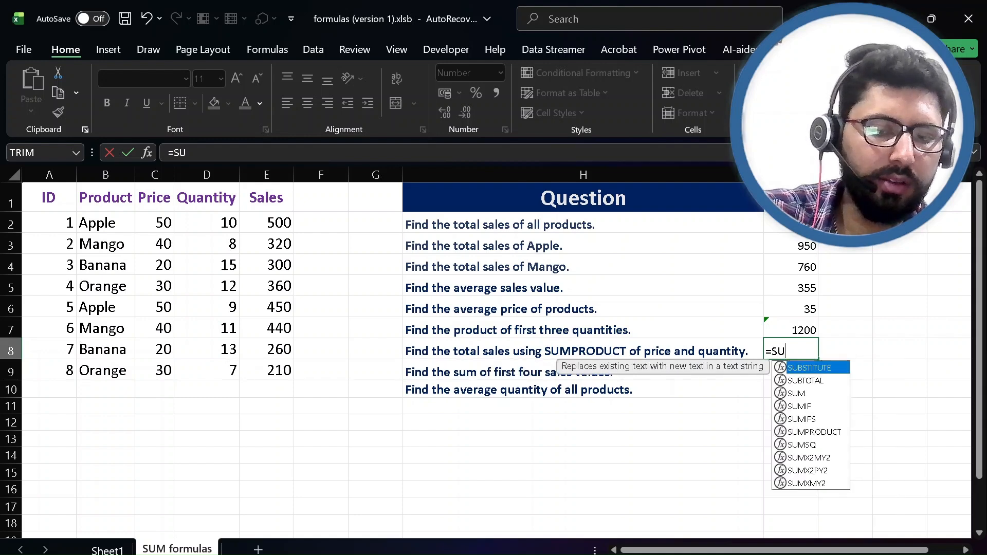
type("MP")
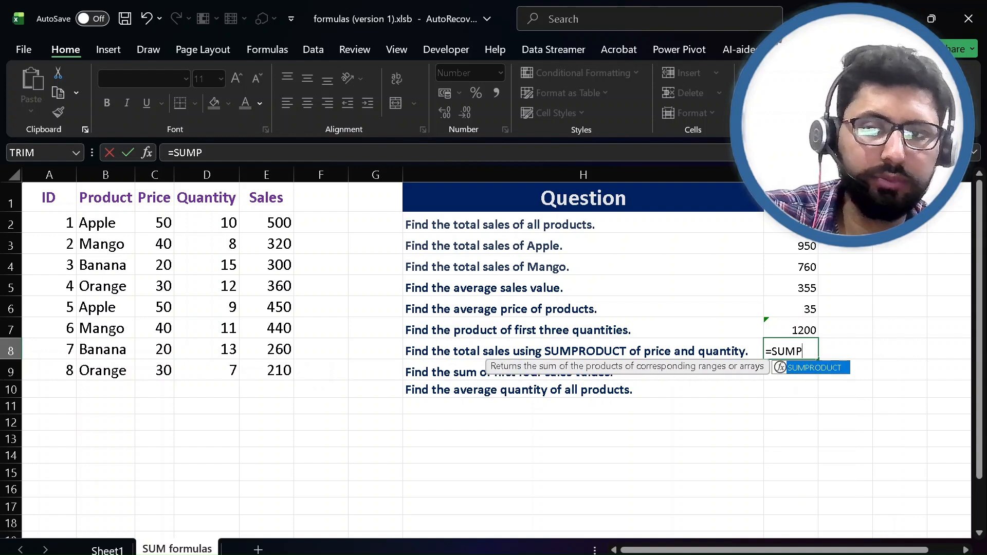
key("Tab")
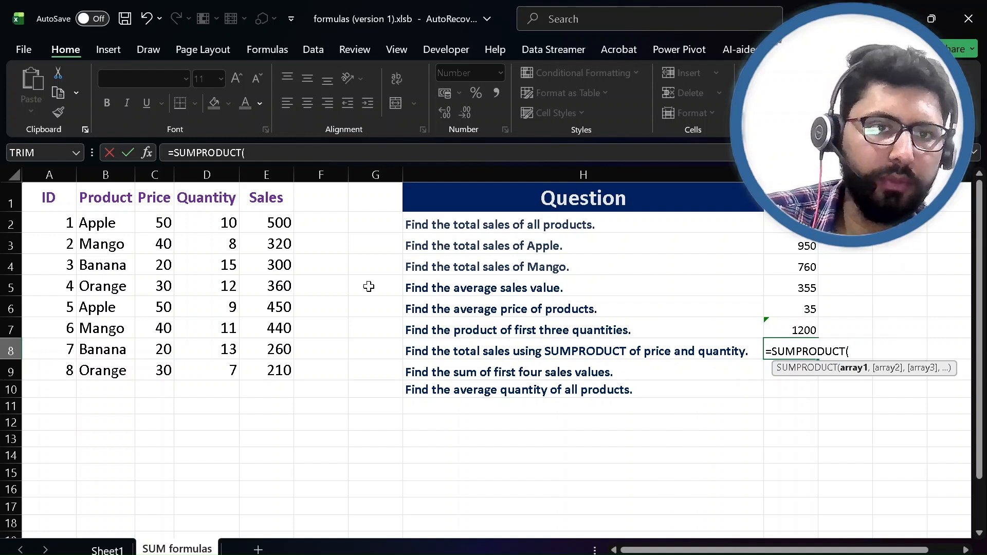
left_click_drag(155, 225, 153, 364)
type(",")
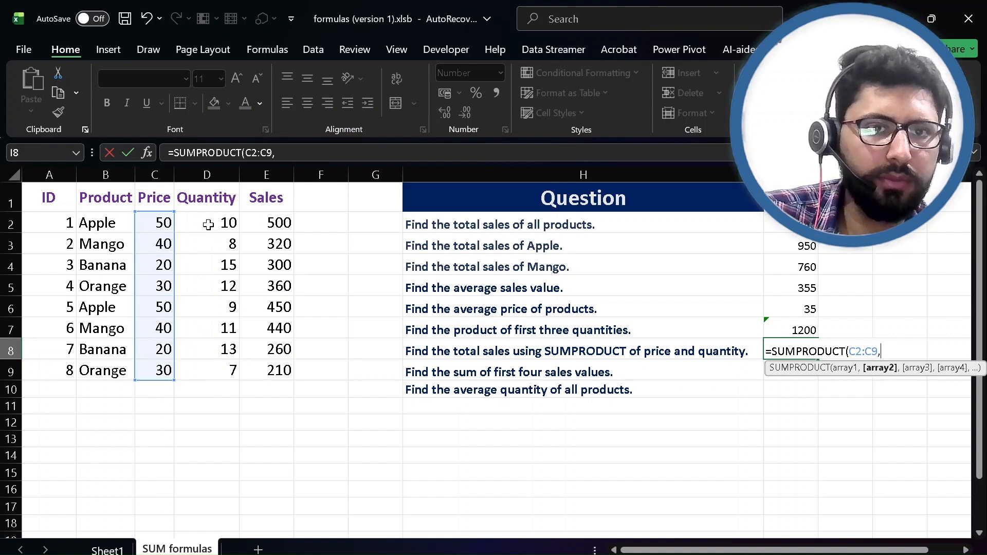
left_click_drag(208, 224, 202, 374)
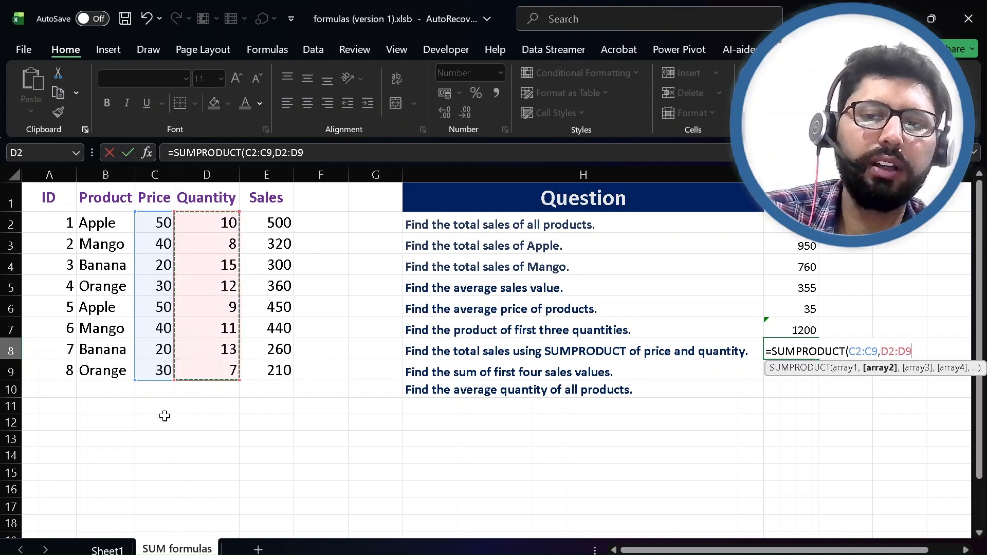
key("Return")
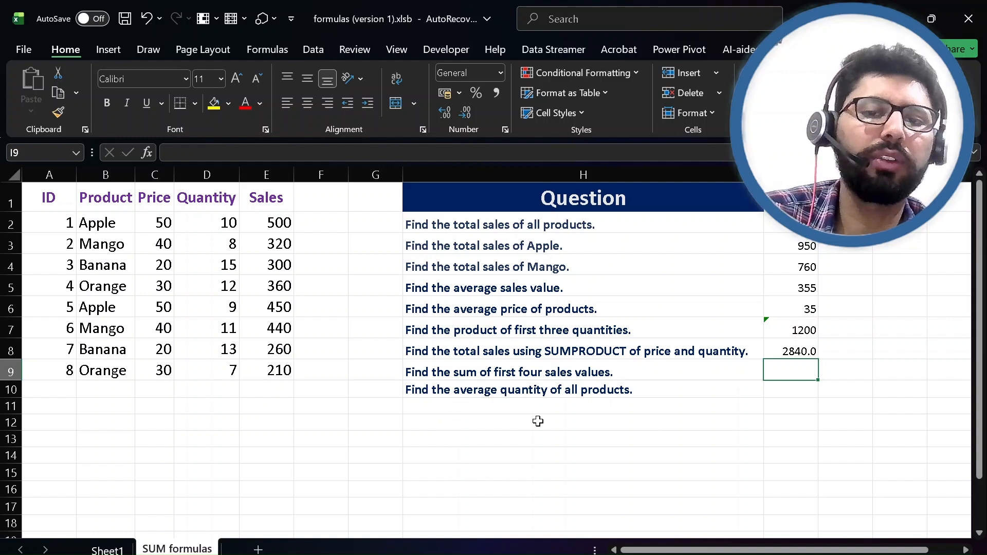
Enter =SUM(E2:E6) in cell I9 to add up the sales values in that range.
double_click(797, 368)
type("=")
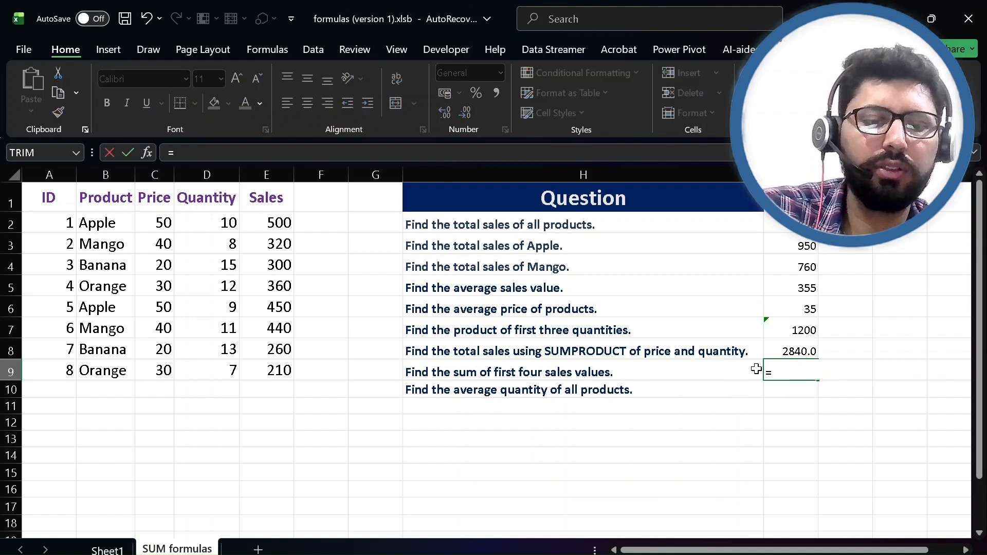
type("SUM(")
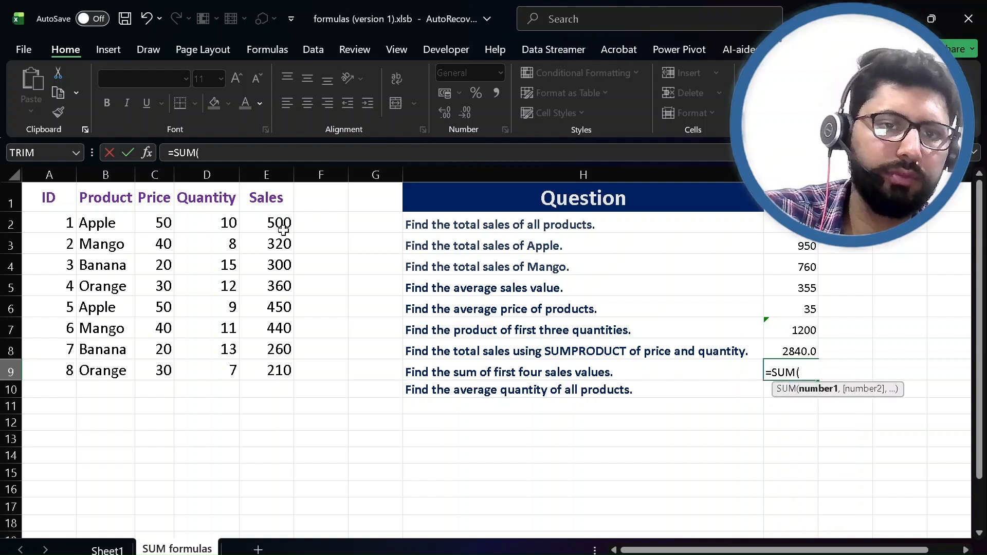
left_click_drag(283, 230, 266, 315)
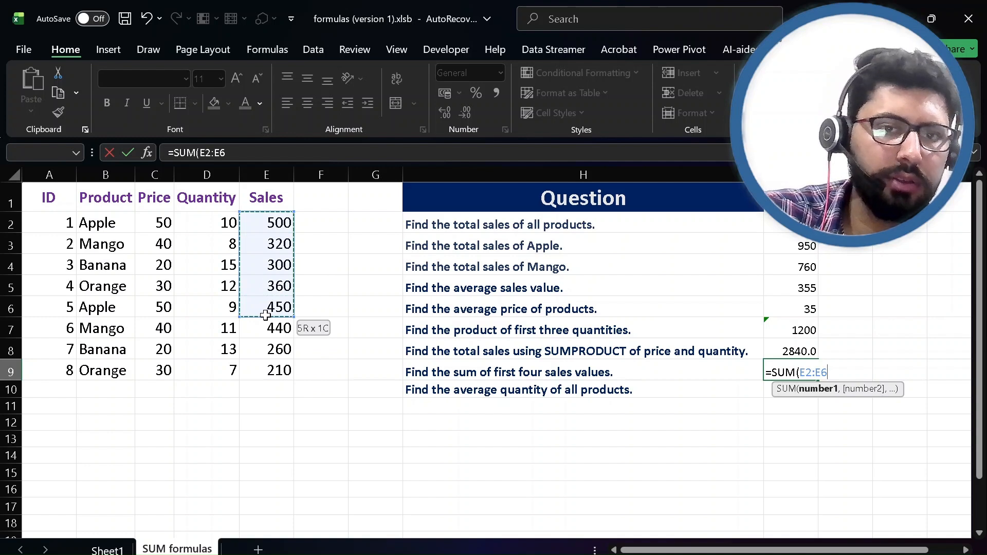
key("Return")
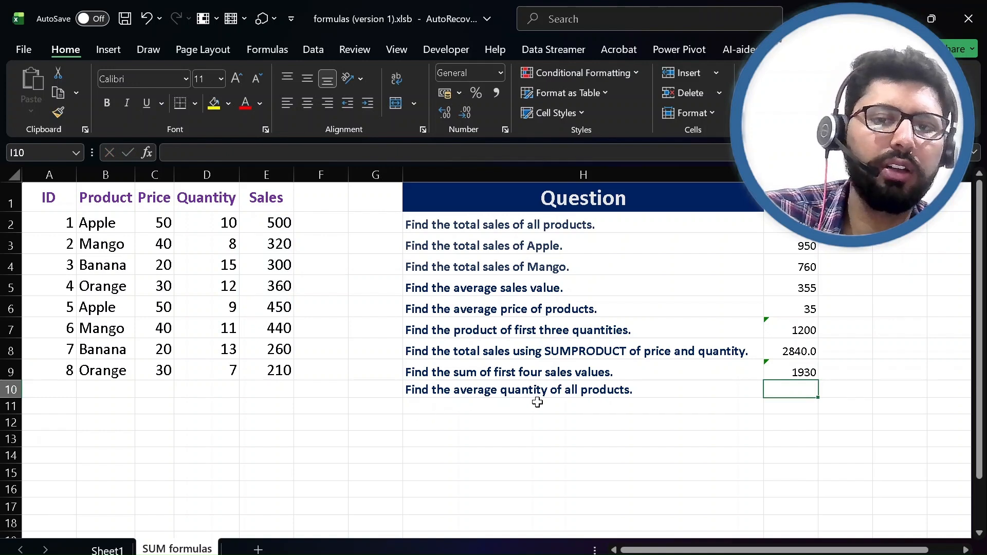
Enter =AVERAGE(D2:D9) in cell I10 to find the average quantity of all products.
double_click(789, 393)
type("=")
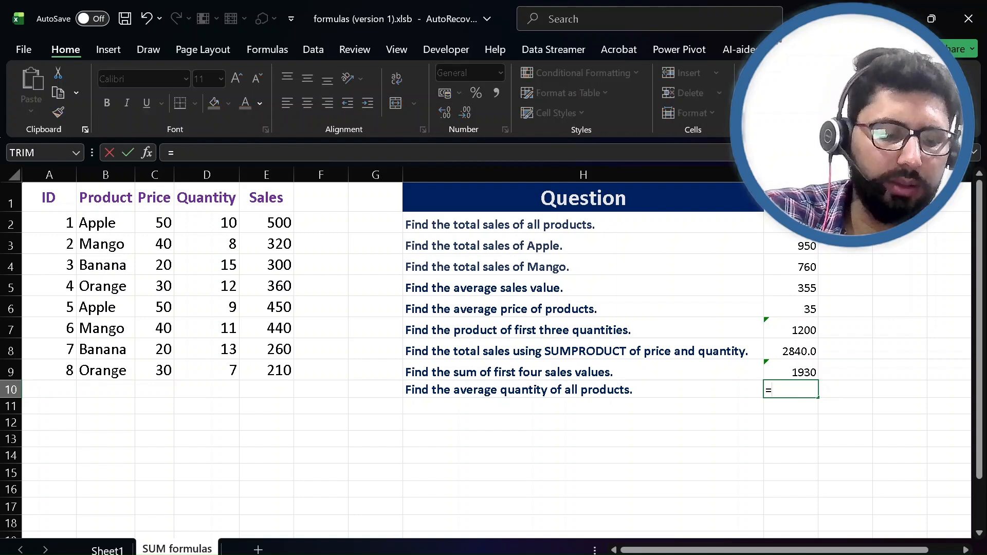
type("AV")
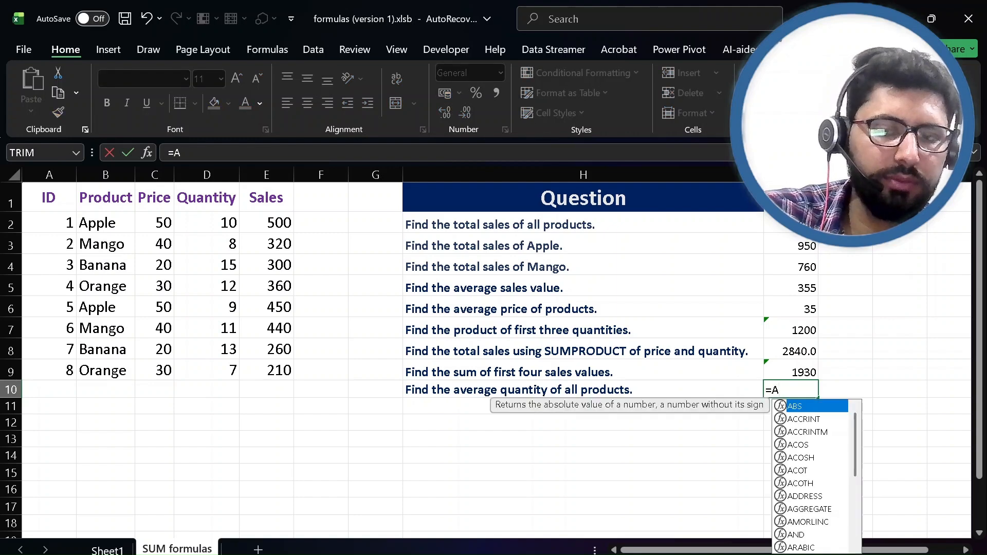
key("Down")
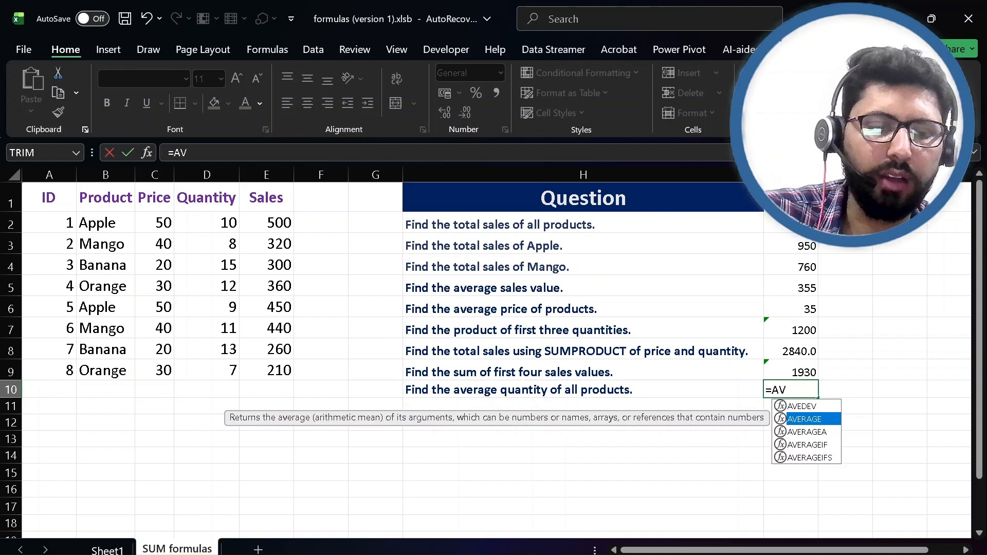
key("Tab")
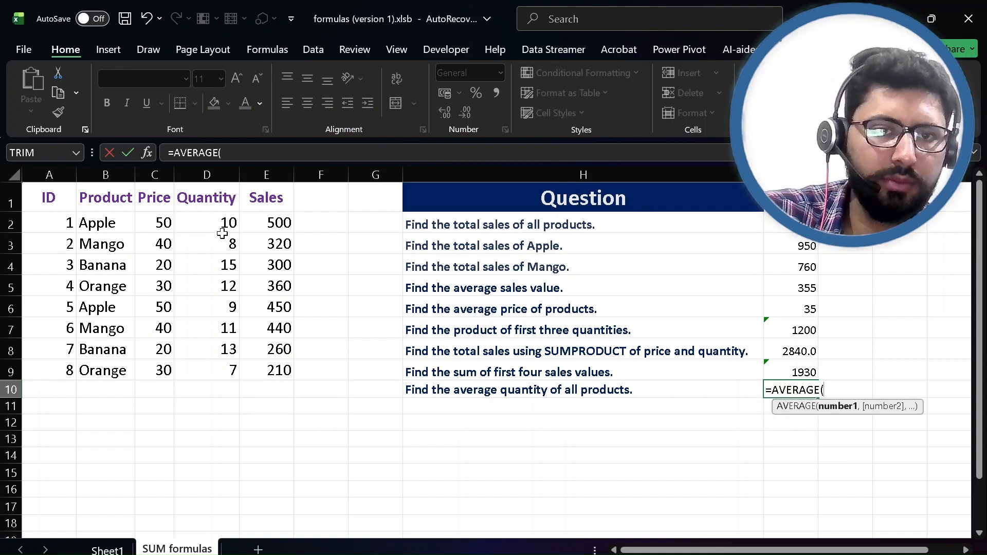
left_click_drag(224, 225, 229, 365)
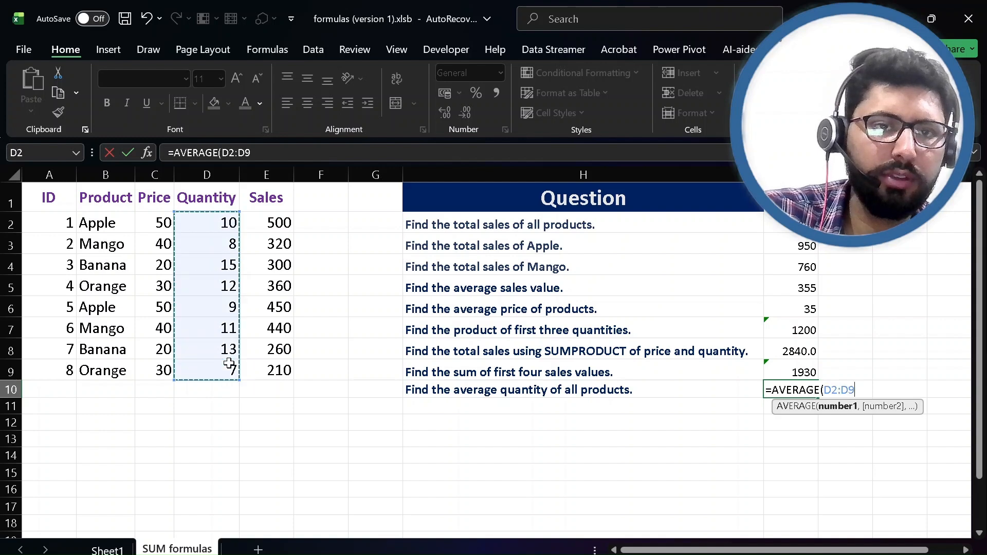
key("Return")
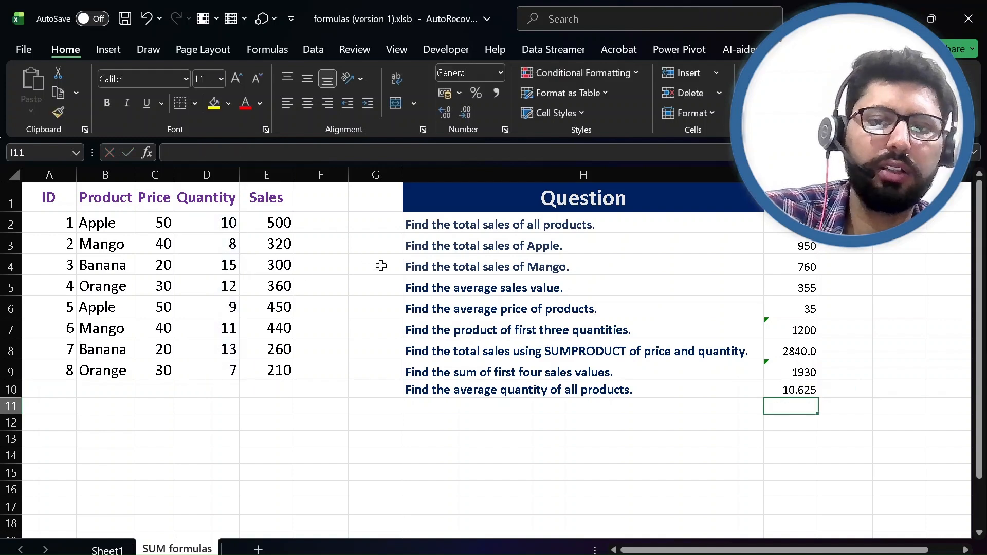